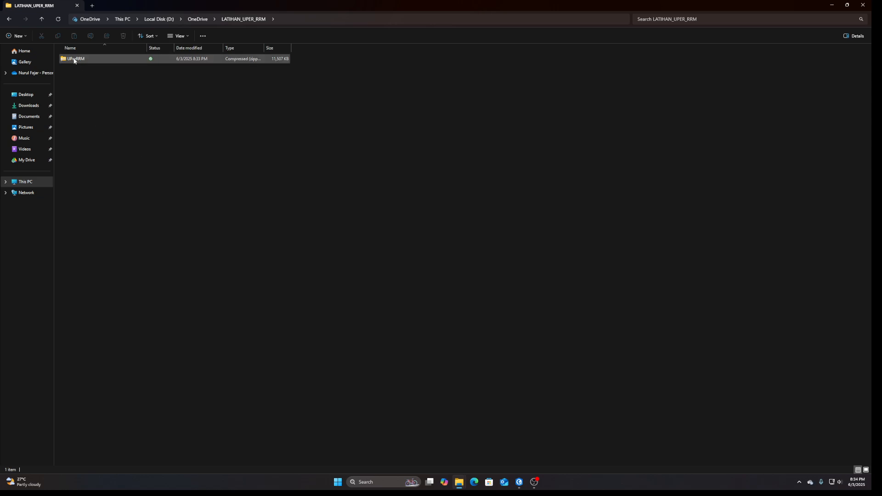
Extract the UPerRRM zip archive into D:\OneDrive\LATIHAN_UPER_RRM\UPerRRM and open the inner UPerRRM folder.
right_click(73, 60)
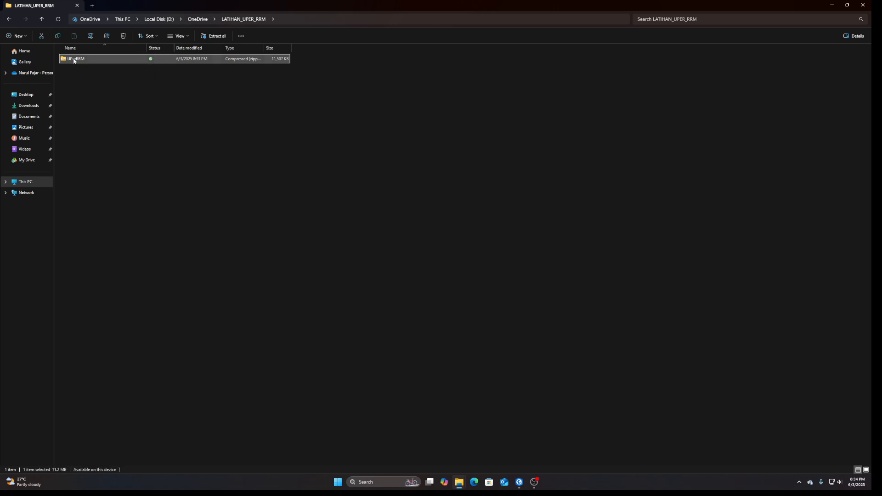
left_click(99, 140)
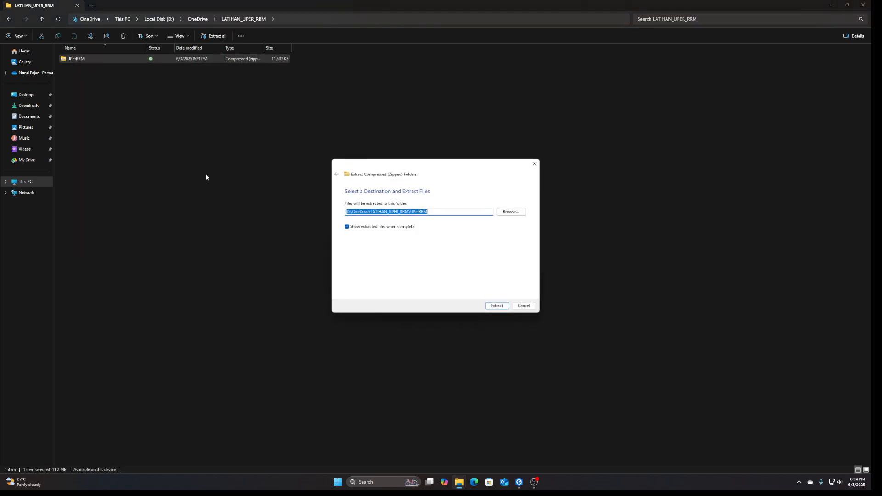
left_click(490, 306)
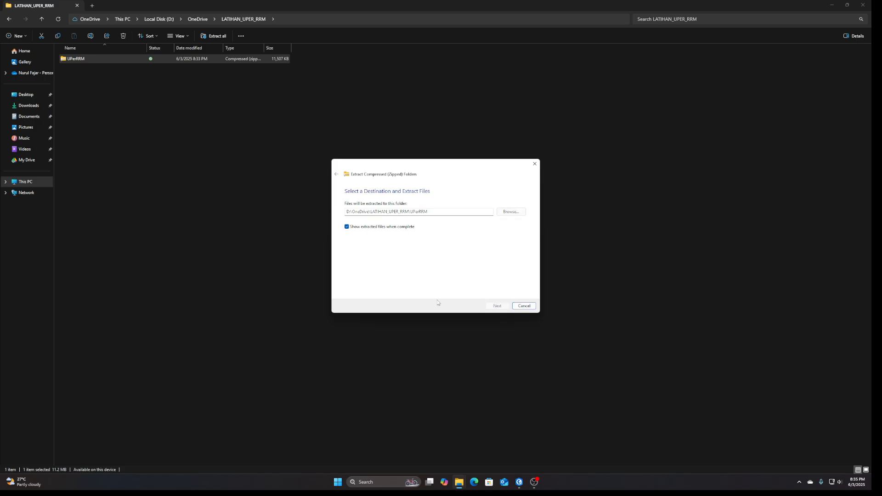
double_click(83, 62)
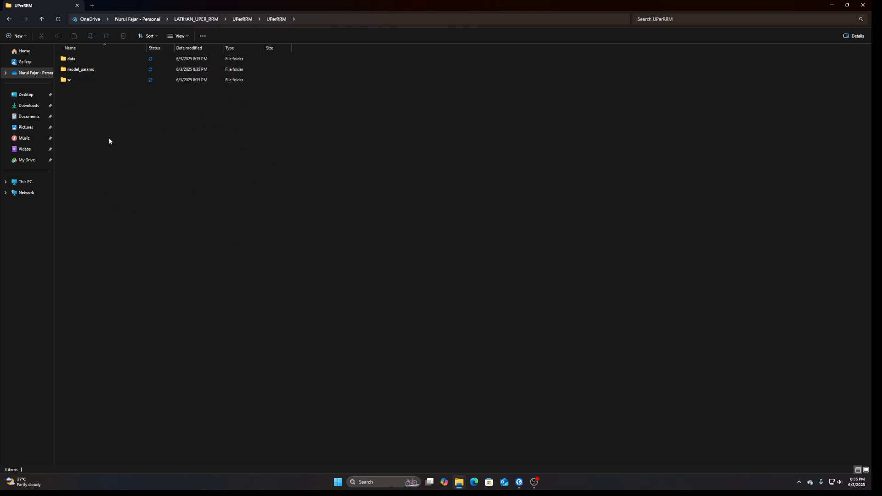
Review the contents of the sc, model_params and data folders, ending in the data\shapefile folder.
double_click(83, 80)
left_click(277, 19)
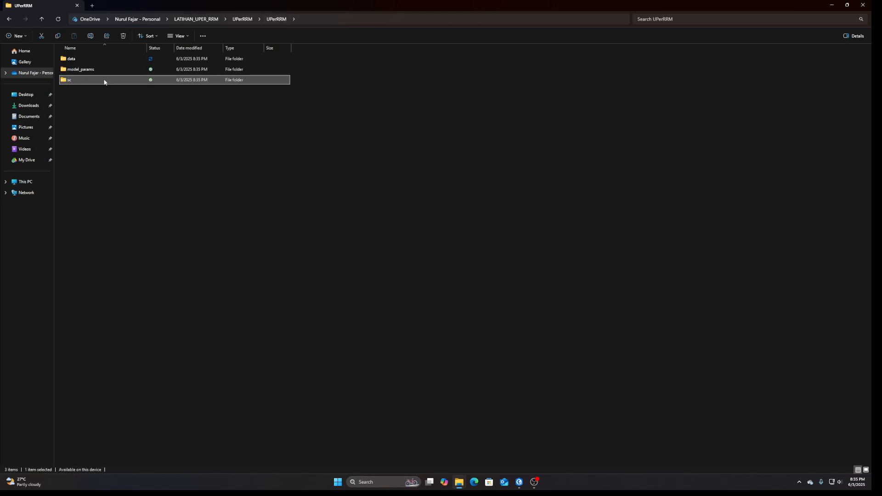
double_click(98, 71)
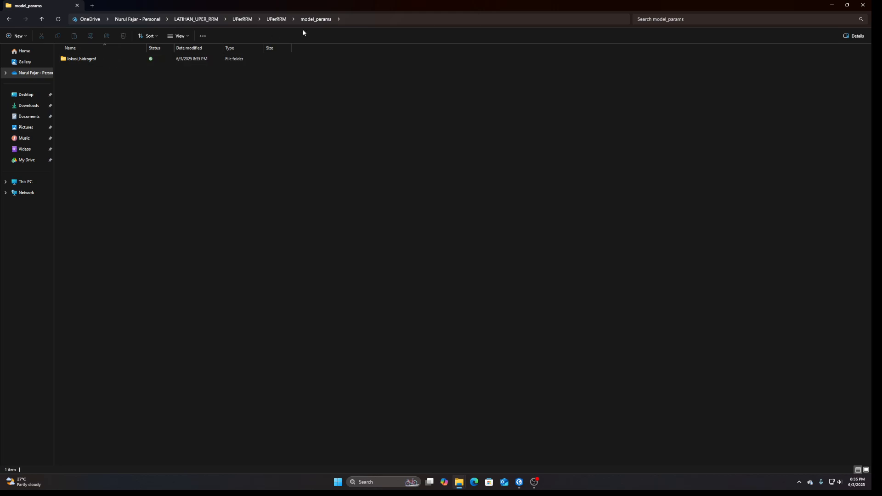
left_click(278, 20)
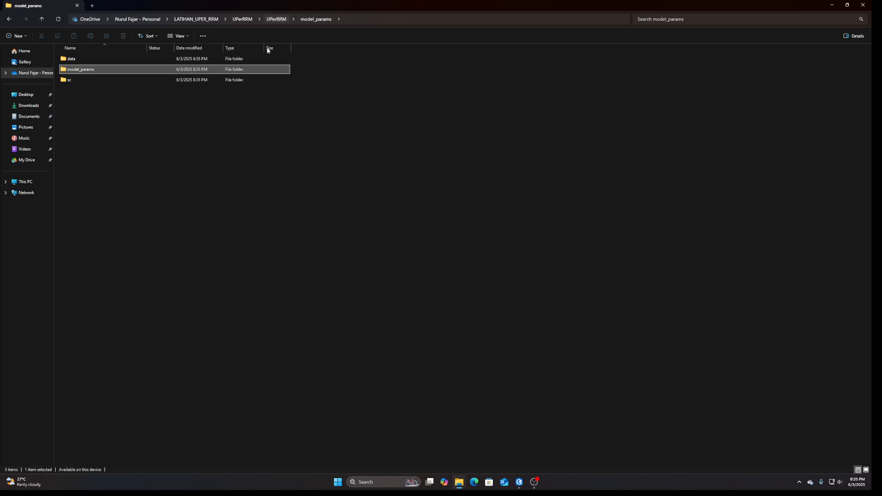
double_click(87, 61)
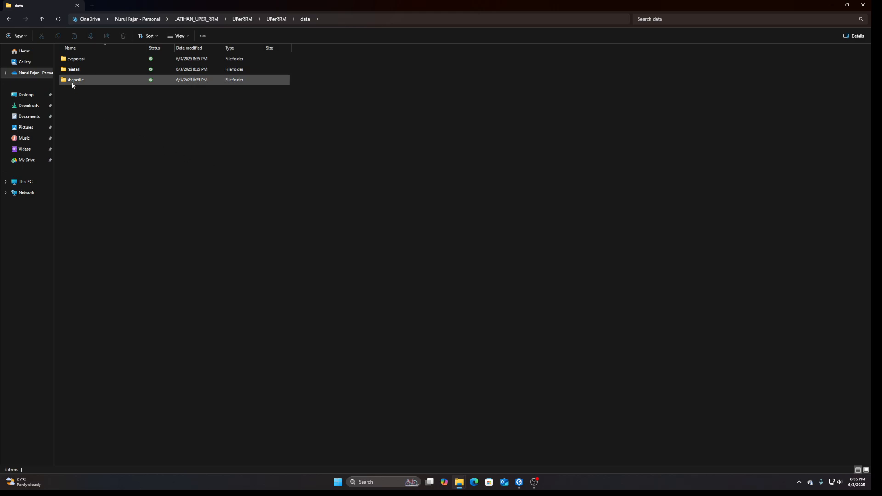
mouse_move(72, 84)
double_click(71, 82)
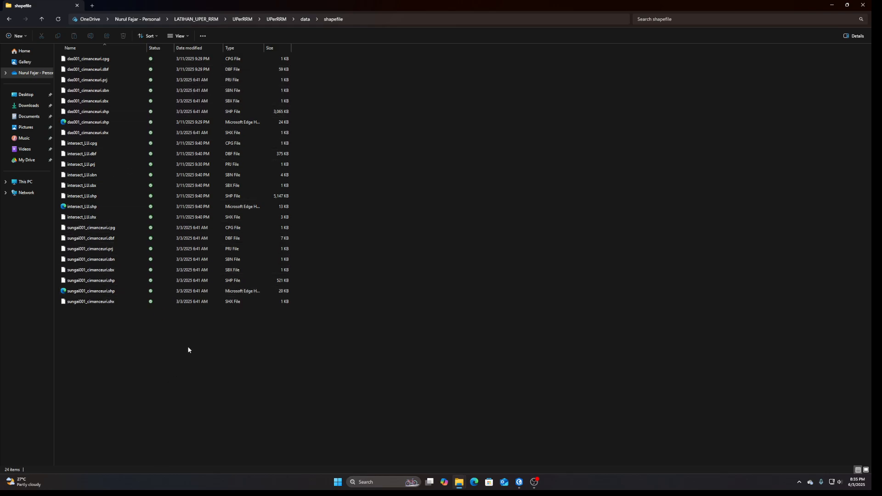
Switch to ArcGIS Pro and examine the ID fields in the Catchment_Manggarai and DrainageLine_MAnggarai attribute tables.
left_click(519, 482)
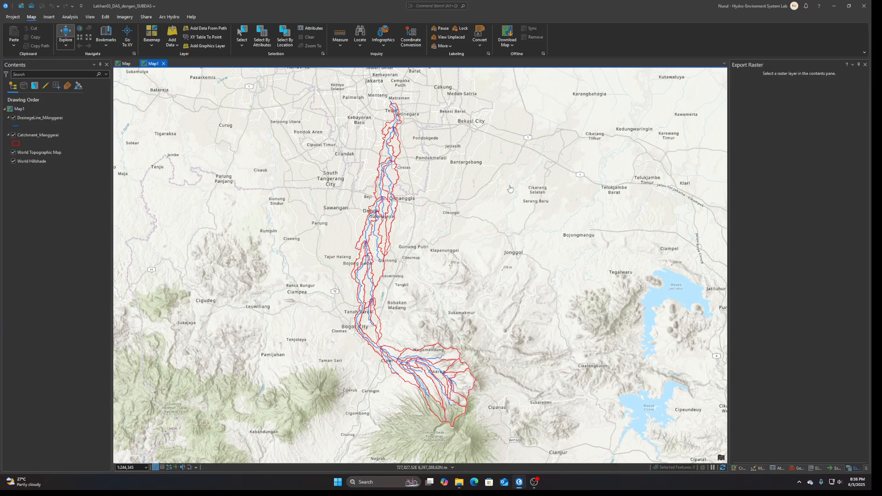
right_click(46, 136)
left_click(59, 175)
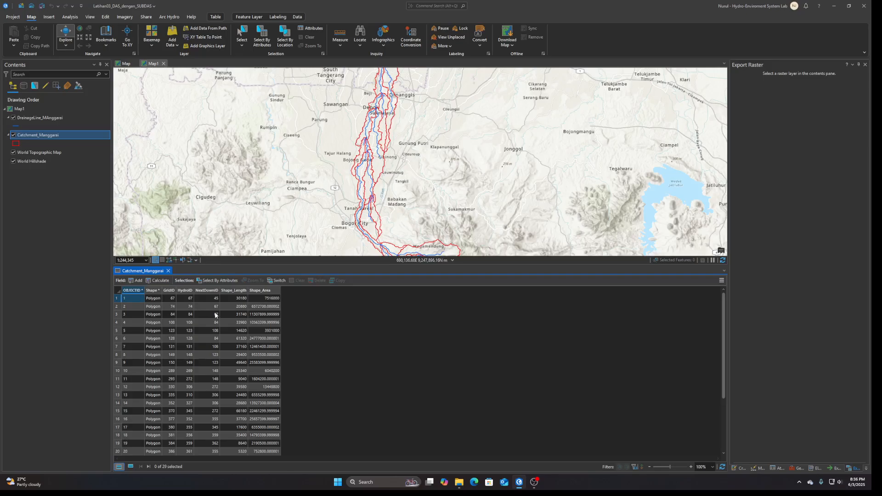
right_click(46, 118)
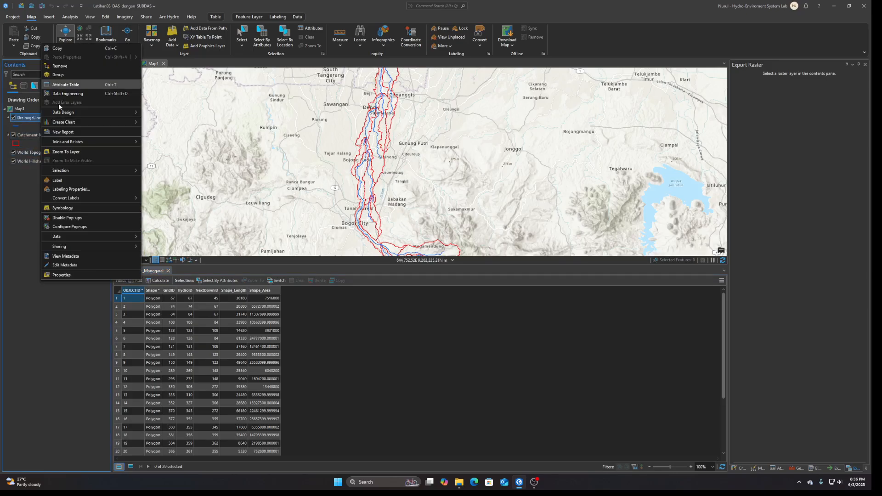
left_click(70, 85)
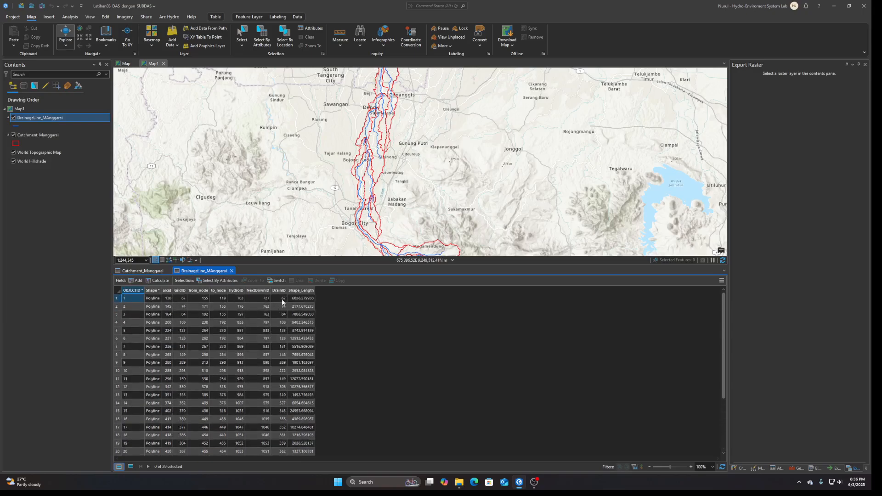
right_click(42, 135)
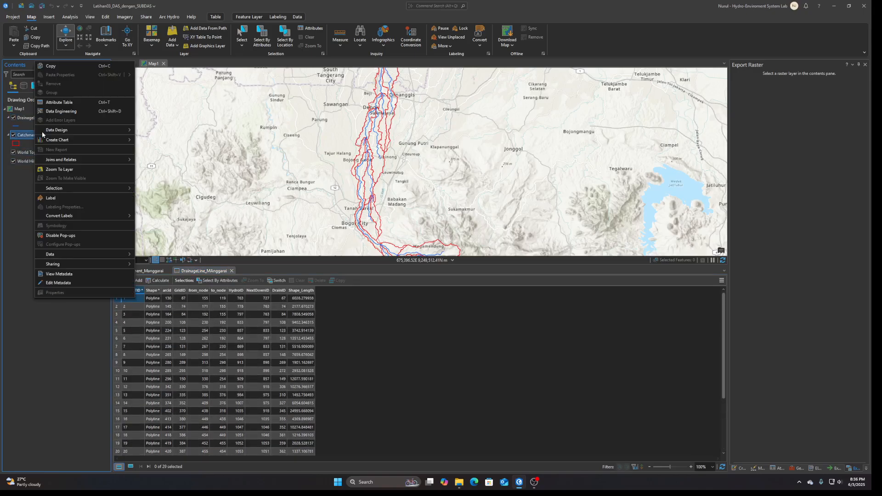
left_click(73, 107)
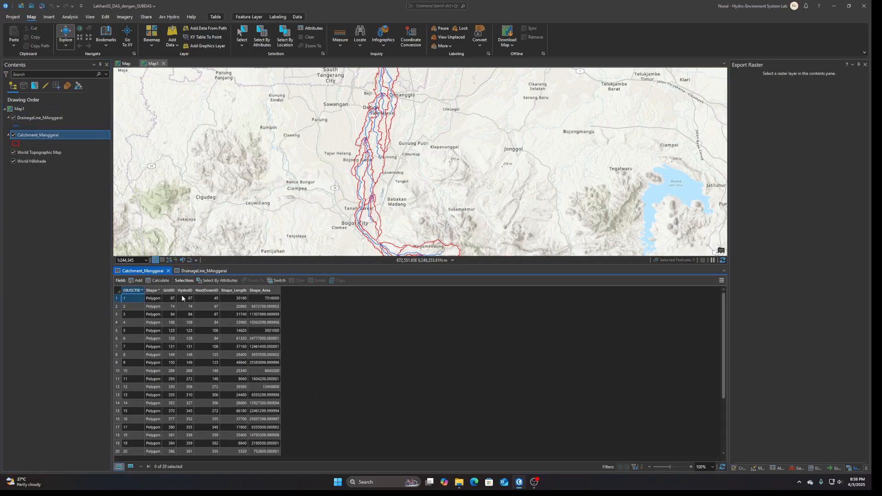
Zoom to the first Catchment_Manggarai record and compare its HydroID with the DrainID of the drainage line inside it.
double_click(116, 298)
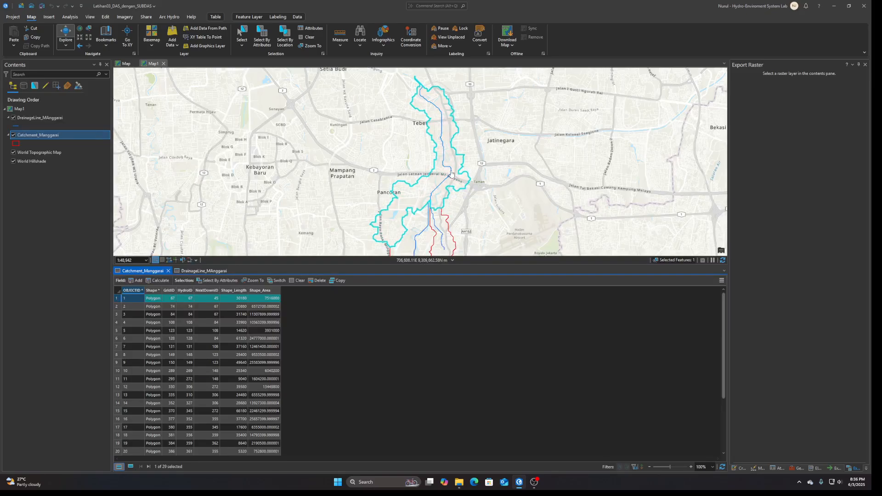
left_click(452, 174)
scroll(449, 262, "down", 3)
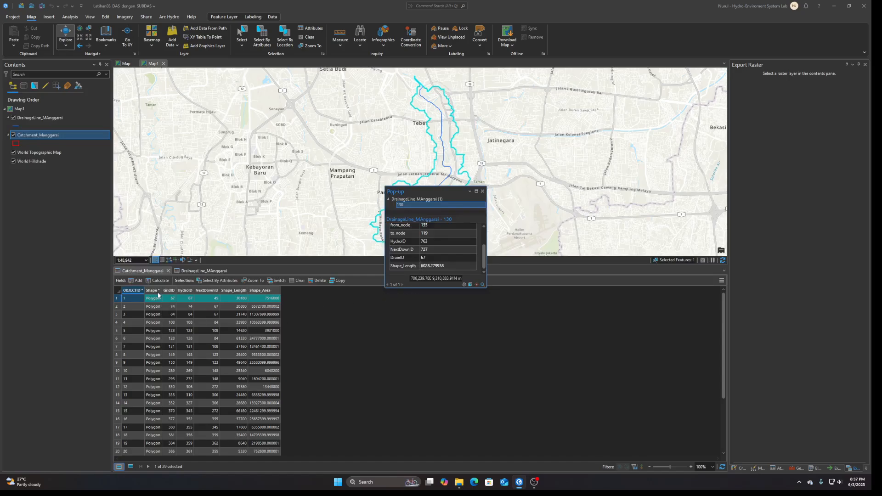
left_click(198, 271)
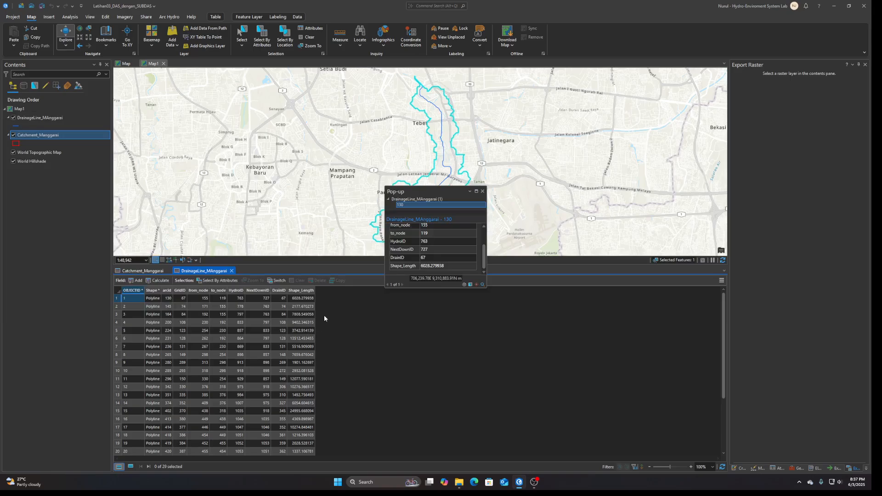
Close the drainage line's pop-up and both attribute tables.
left_click(482, 191)
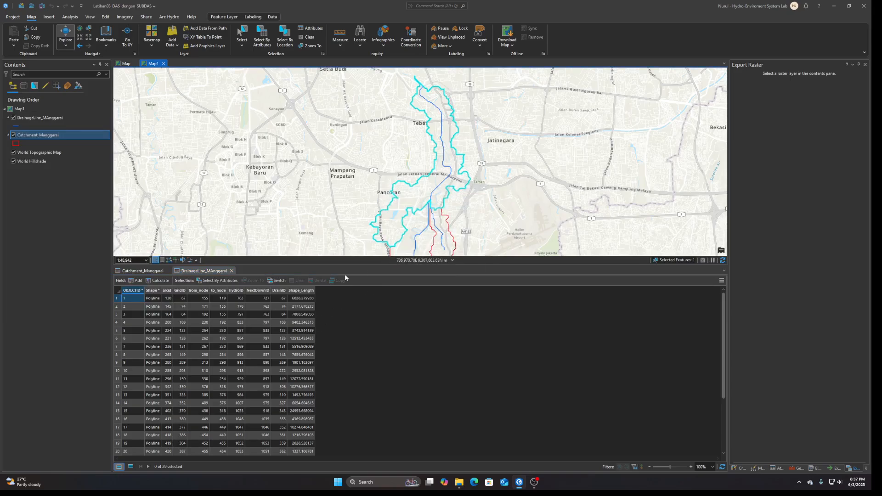
left_click(232, 271)
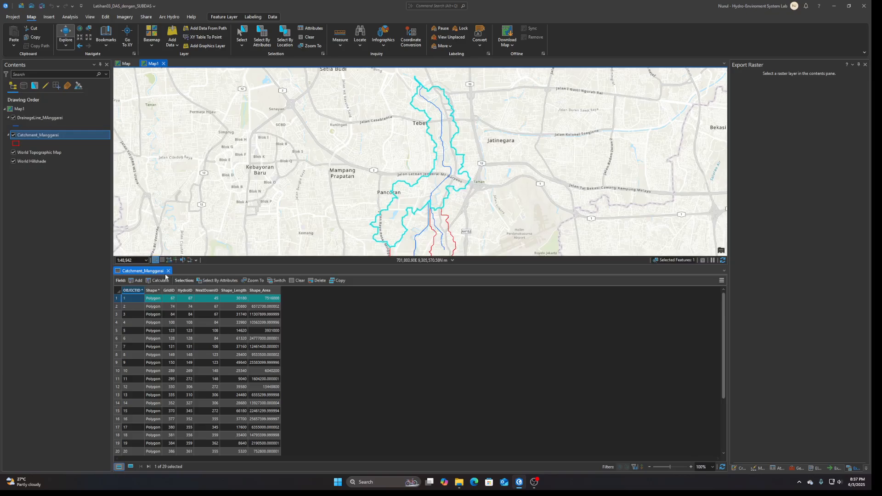
left_click(168, 270)
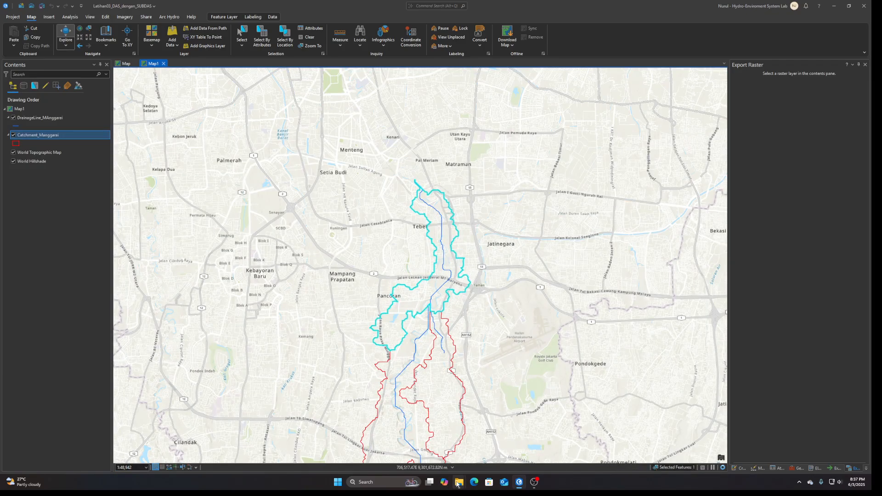
Check the existing file names in the shapefile folder in File Explorer and return to ArcGIS Pro.
mouse_move(459, 484)
left_click(519, 444)
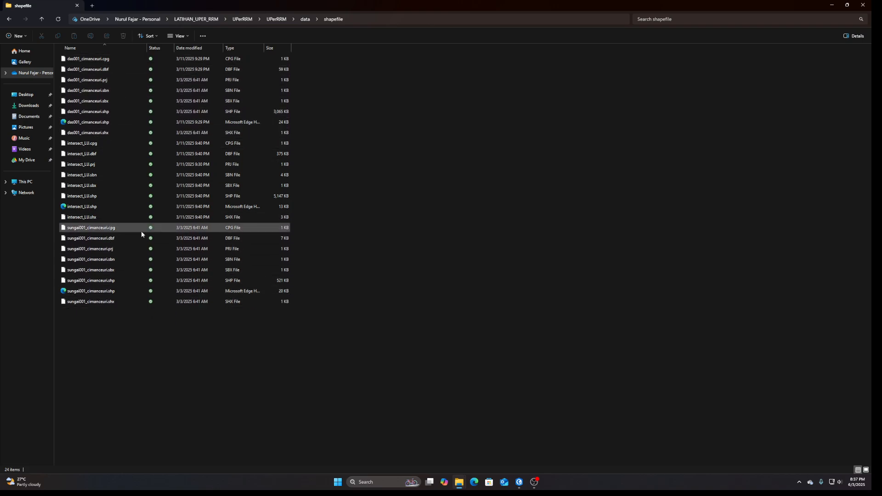
left_click(520, 483)
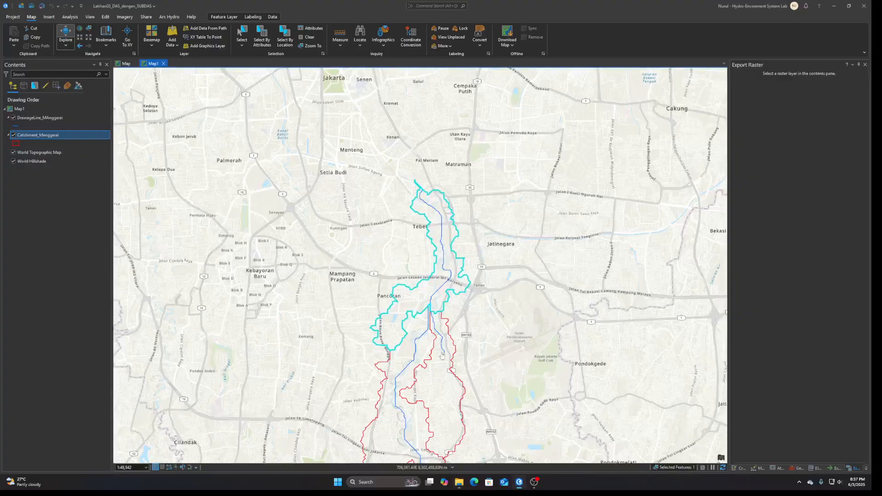
Clear the selected catchment with the whole Manggarai watershed in view.
left_click_drag(479, 305, 491, 215)
scroll(441, 362, "down", 5)
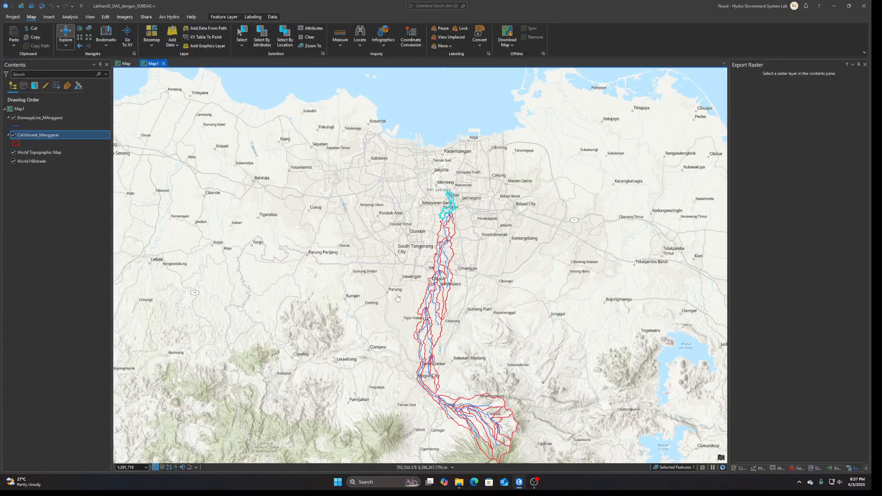
left_click(307, 37)
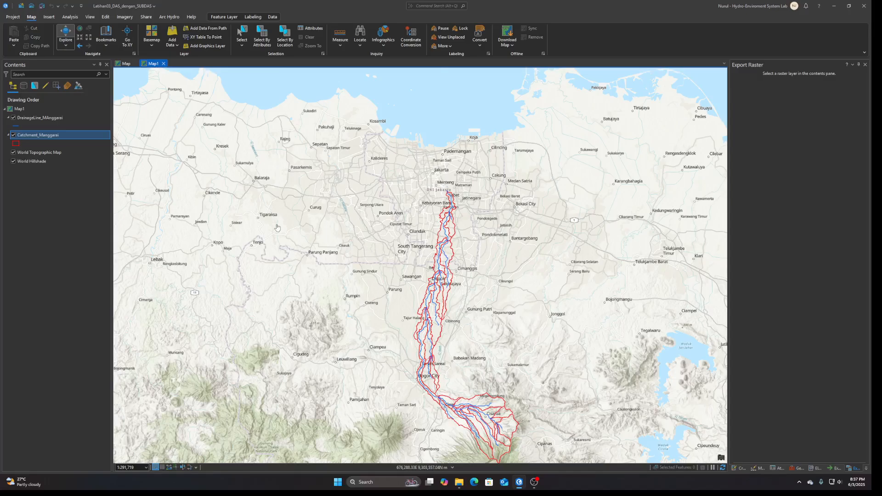
Start Export Features for the Catchment_Manggarai layer and browse for the output feature class location.
right_click(47, 139)
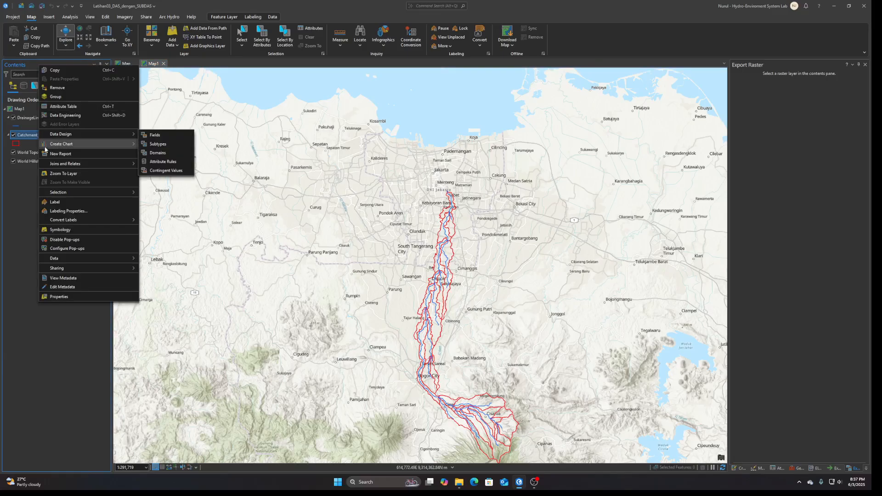
mouse_move(94, 259)
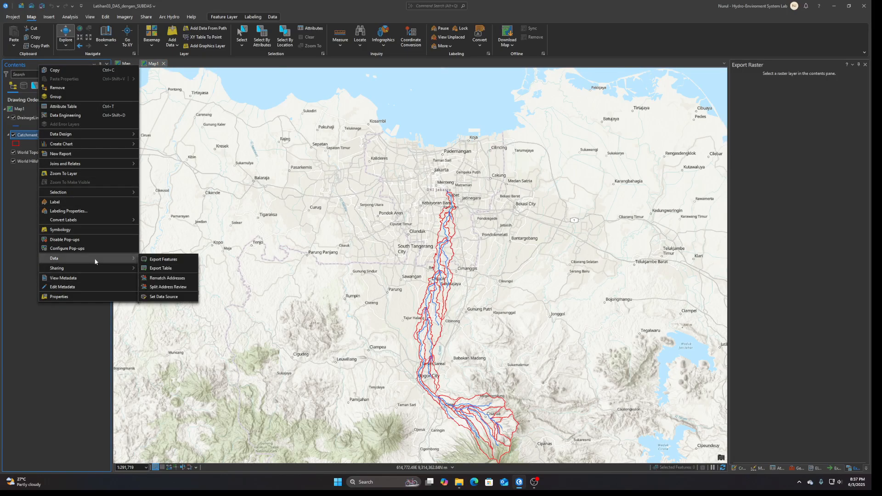
left_click(160, 259)
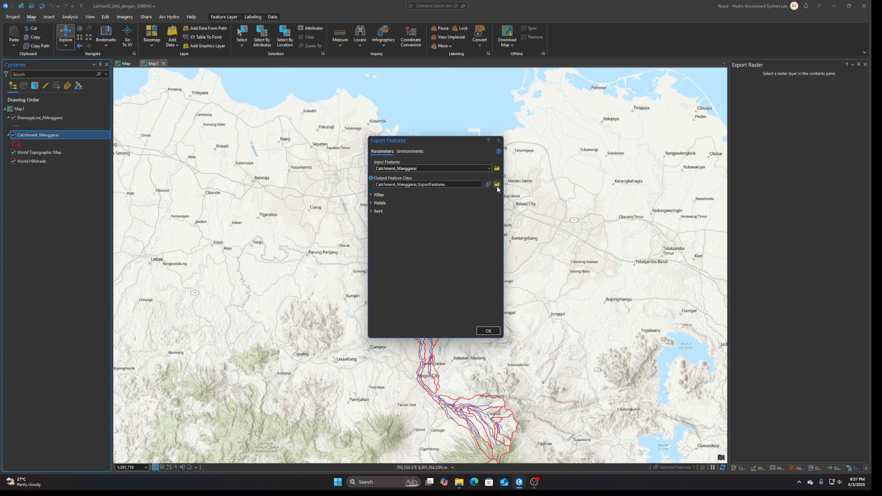
left_click(496, 184)
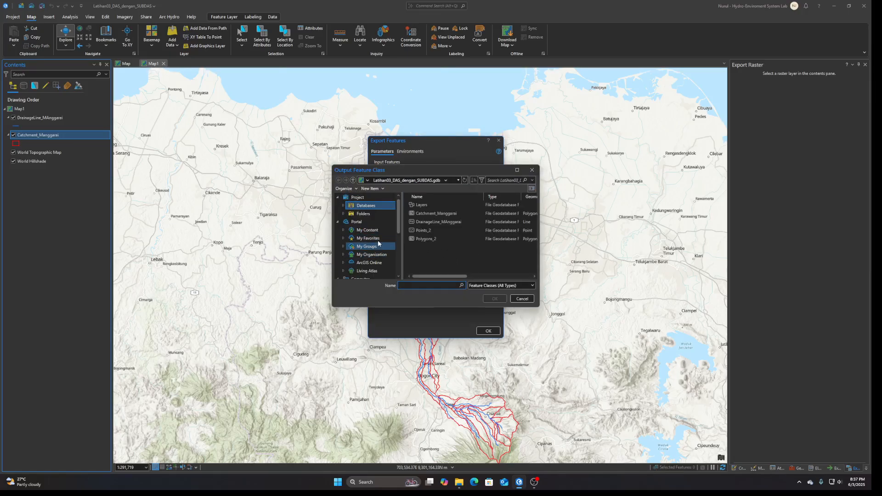
Browse to the LATIHAN_UPER_RRM folder in OneDrive on Local Disk (D:) for the output location.
left_click(370, 214)
scroll(372, 230, "down", 2)
left_click(361, 246)
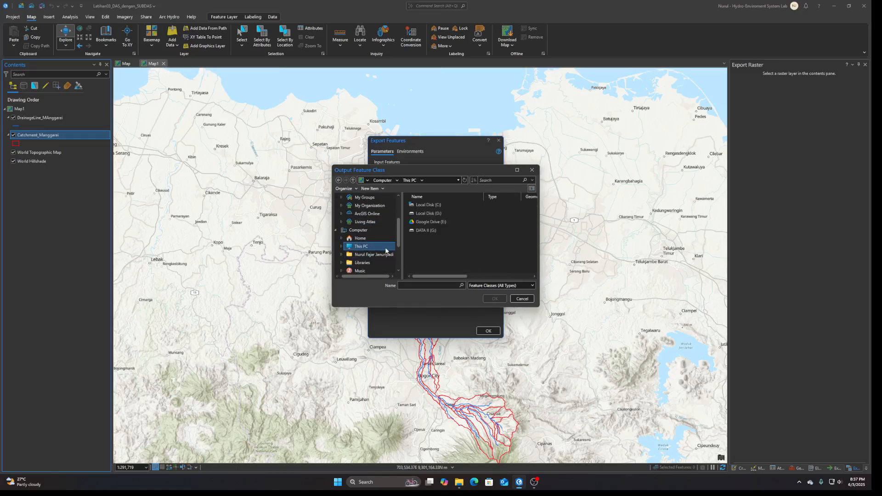
double_click(425, 214)
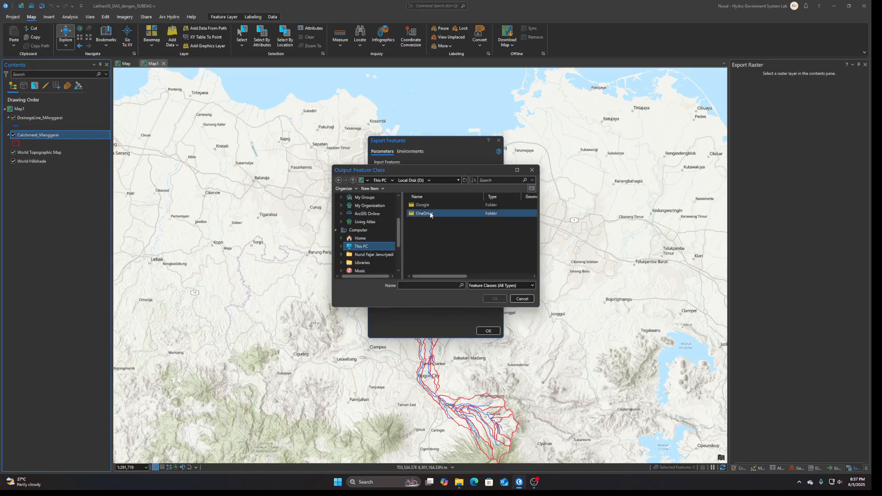
scroll(433, 234, "down", 3)
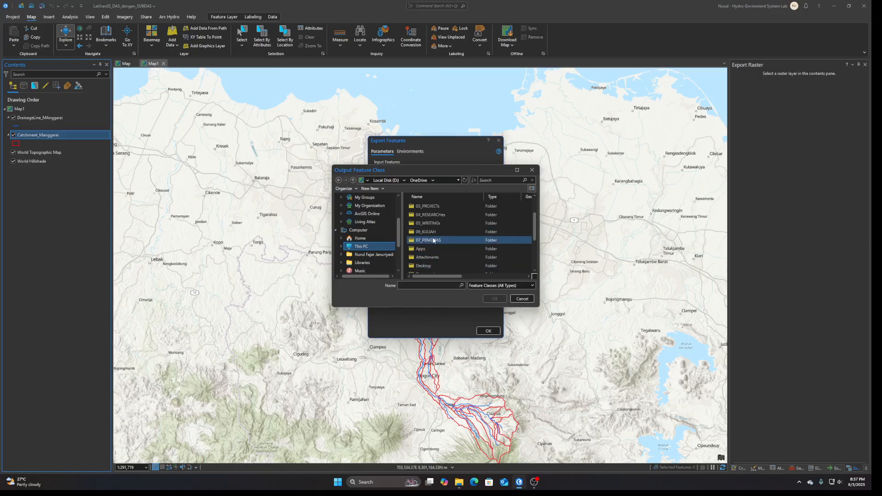
scroll(435, 244, "down", 2)
double_click(444, 243)
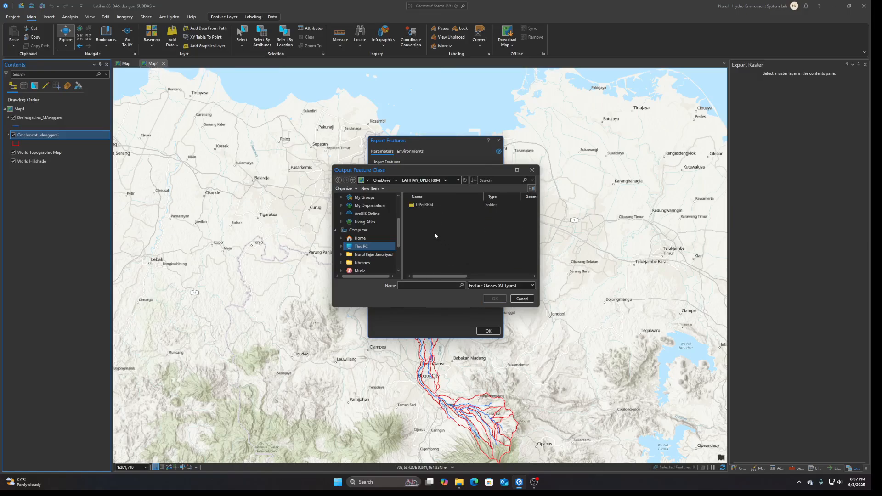
Open the data\shapefile folder inside the nested UPerRRM project folders as the output location.
left_click(427, 205)
left_click(426, 241)
left_click(428, 207)
double_click(428, 207)
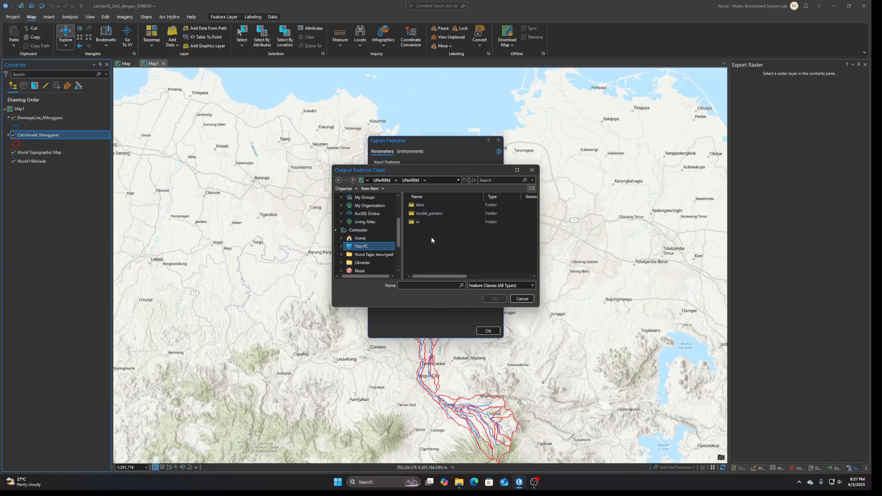
double_click(424, 221)
double_click(424, 222)
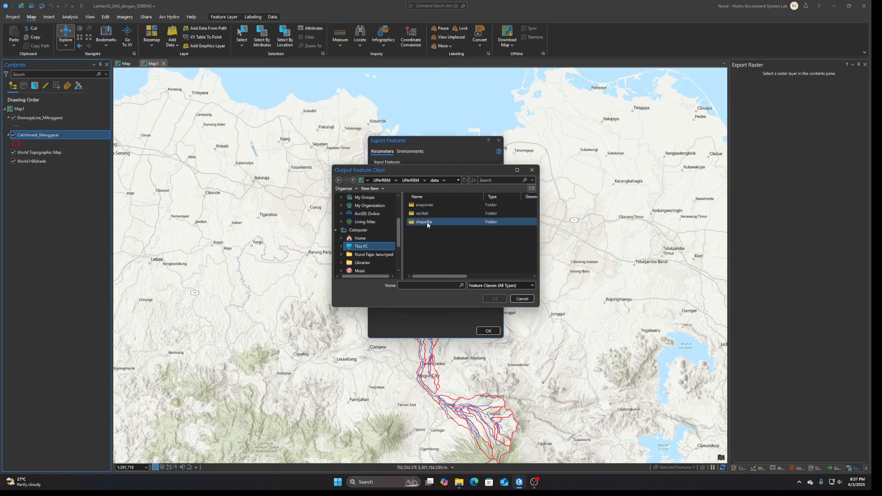
Permanently delete das001_cimanceuri.shp and sungai001_cimanceuri.shp from the shapefile folder.
left_click(442, 222)
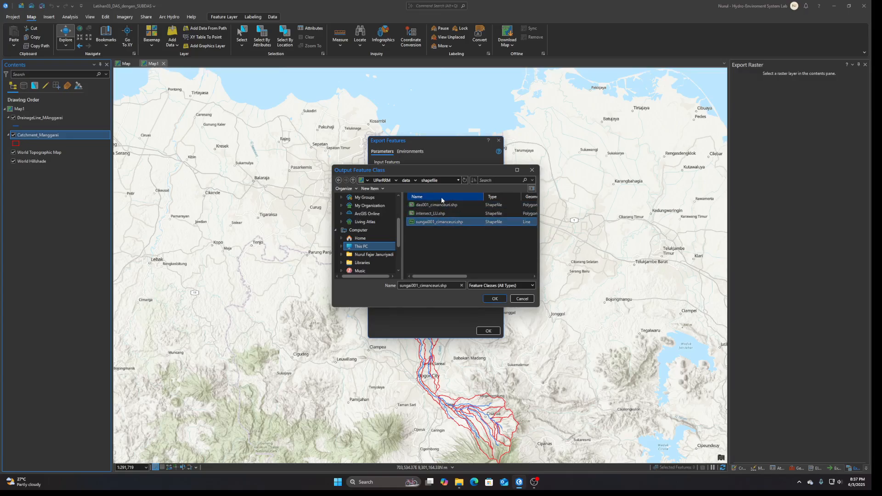
left_click(441, 206)
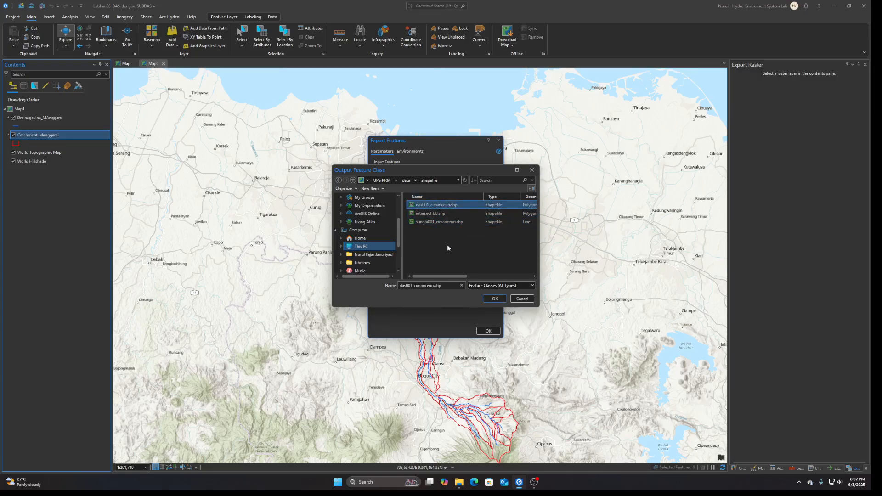
key("Delete")
left_click(466, 250)
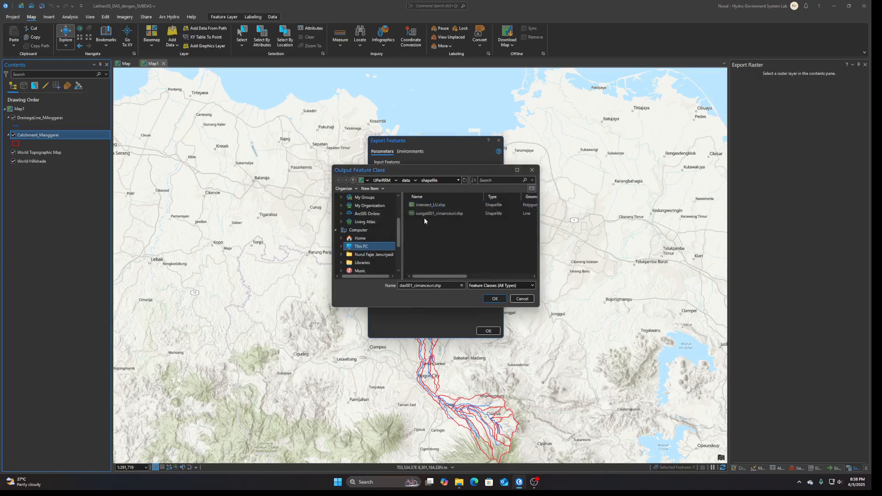
left_click(423, 216)
key("Delete")
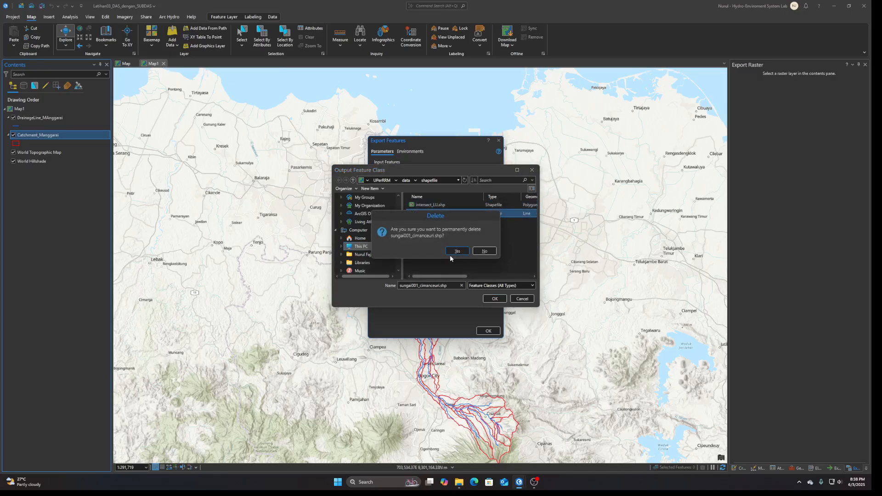
left_click(456, 251)
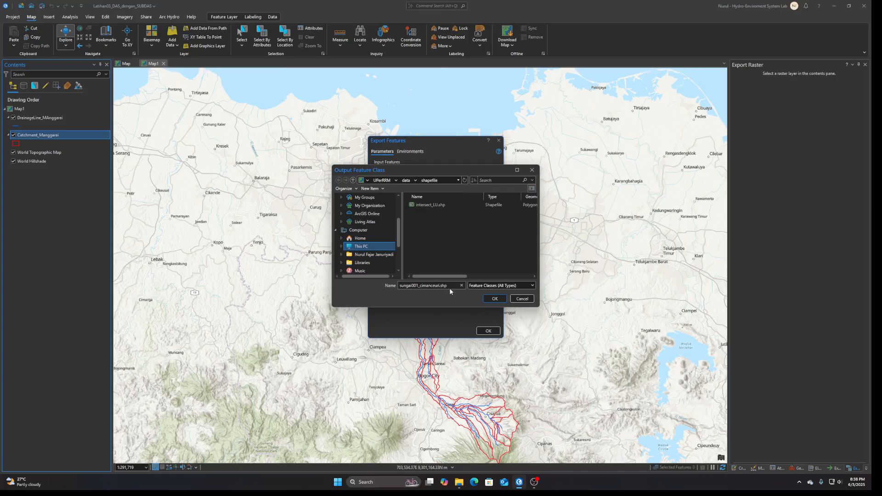
Name the output feature class DAS_Ciliwung and accept the shapefile folder as its location.
left_click_drag(436, 288, 417, 242)
type("DAS")
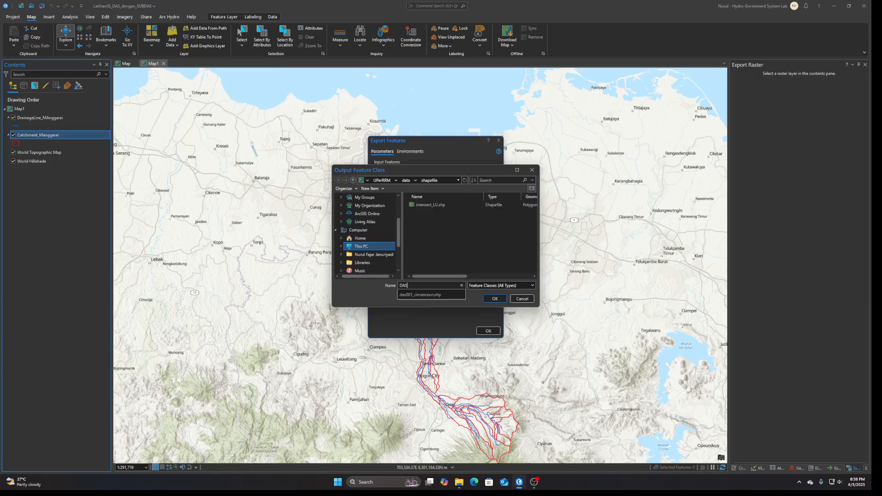
type("_")
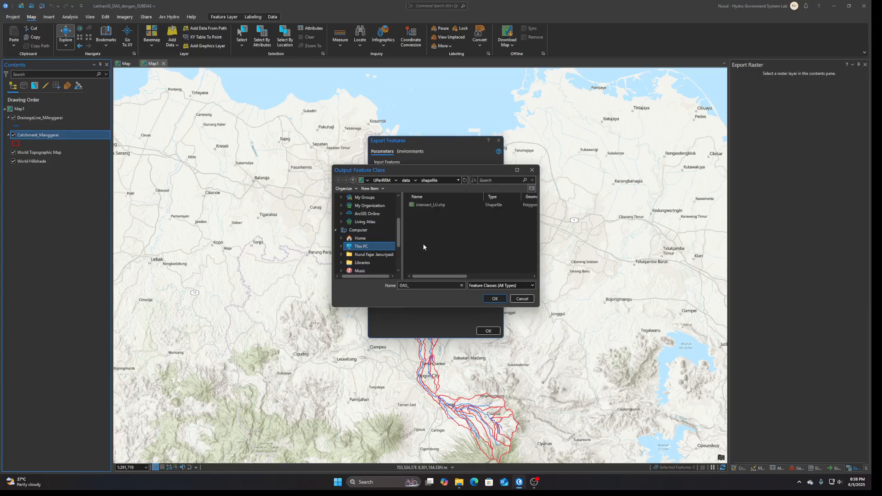
type("Ciliwung")
left_click(494, 300)
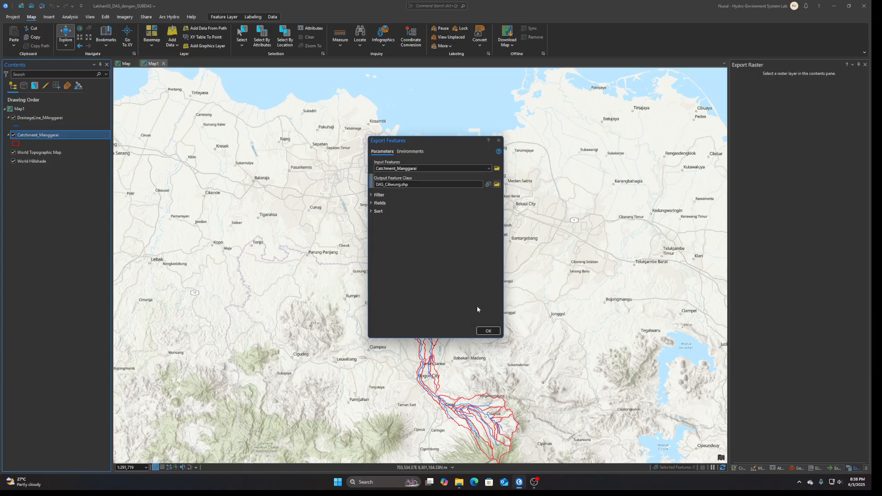
Set the export's output coordinate system to the geographic WGS 1984 and run the catchment export.
left_click(410, 150)
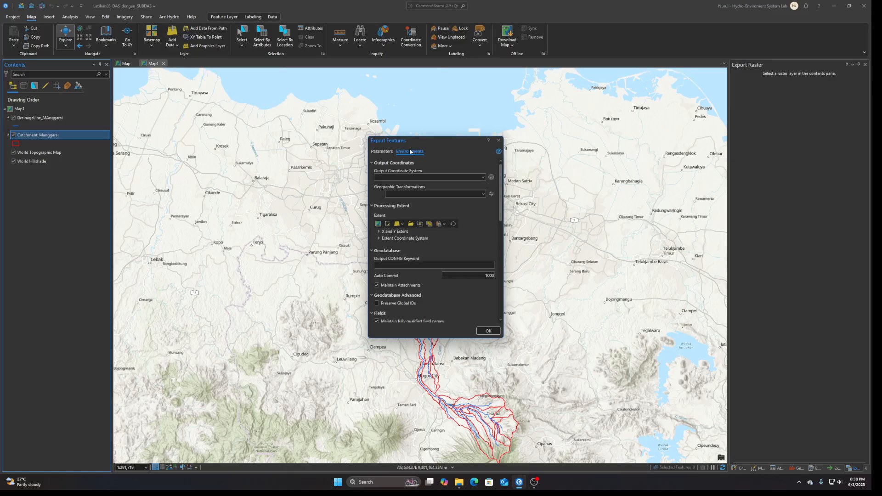
left_click(491, 179)
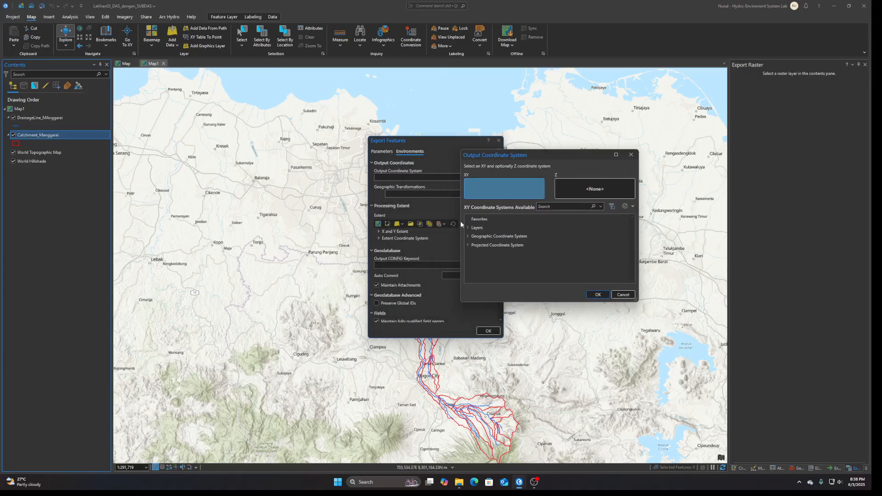
left_click(467, 227)
left_click(468, 254)
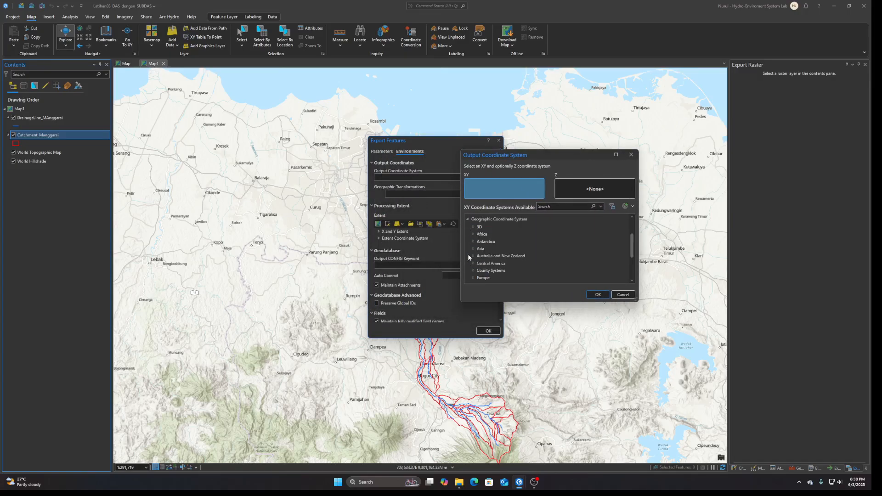
scroll(502, 260, "down", 2)
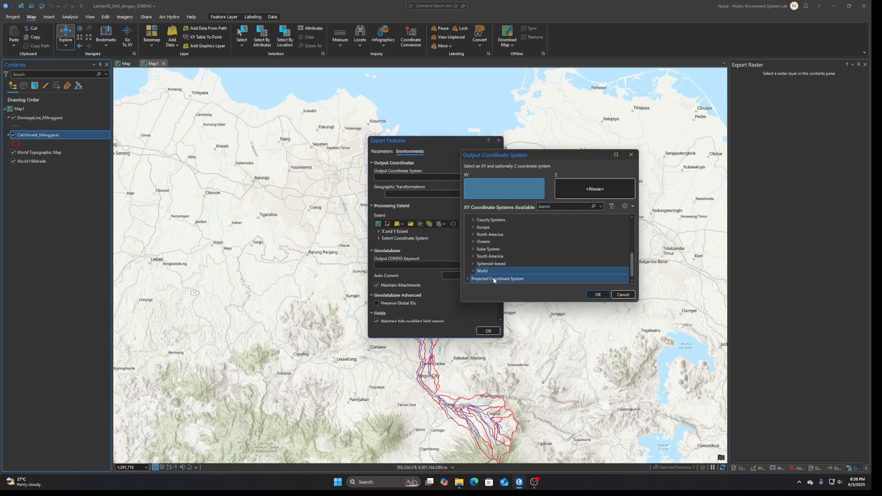
left_click(474, 272)
left_click(473, 271)
scroll(527, 256, "down", 4)
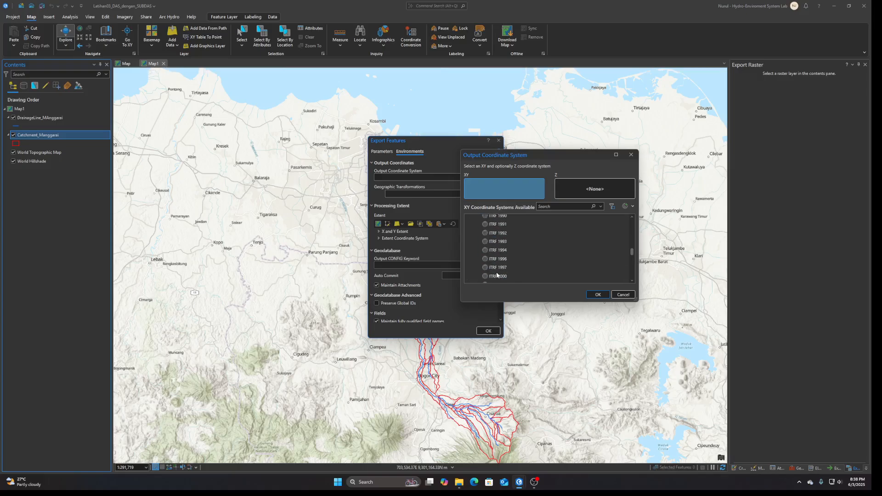
scroll(525, 262, "down", 3)
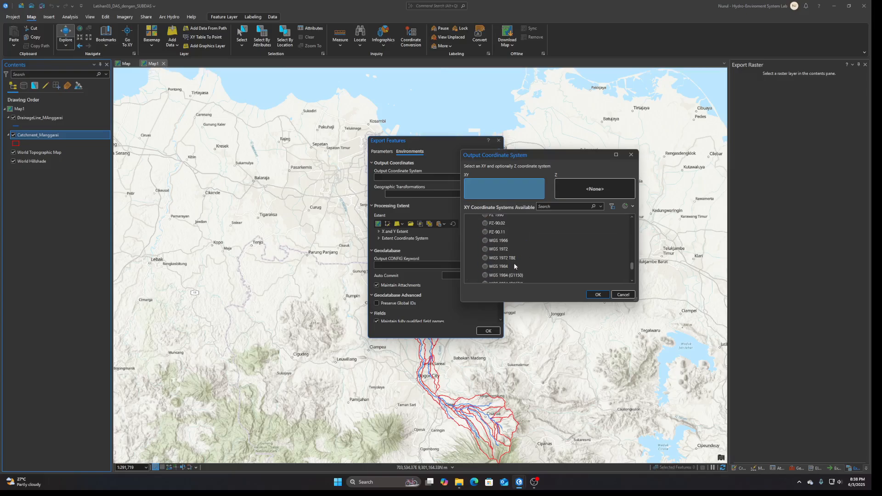
left_click(506, 268)
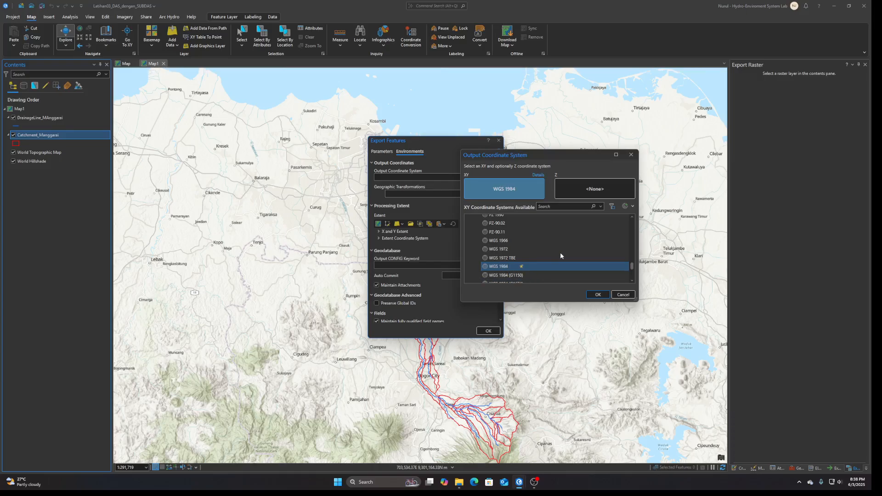
left_click(595, 295)
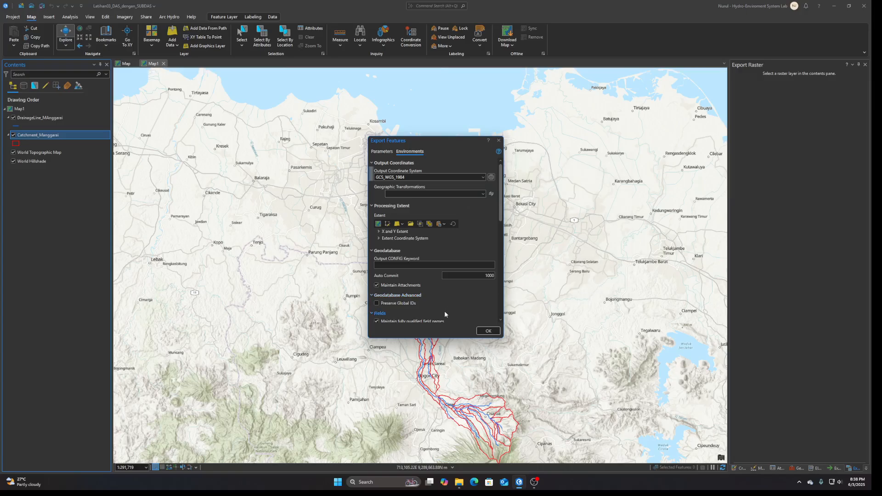
left_click(487, 331)
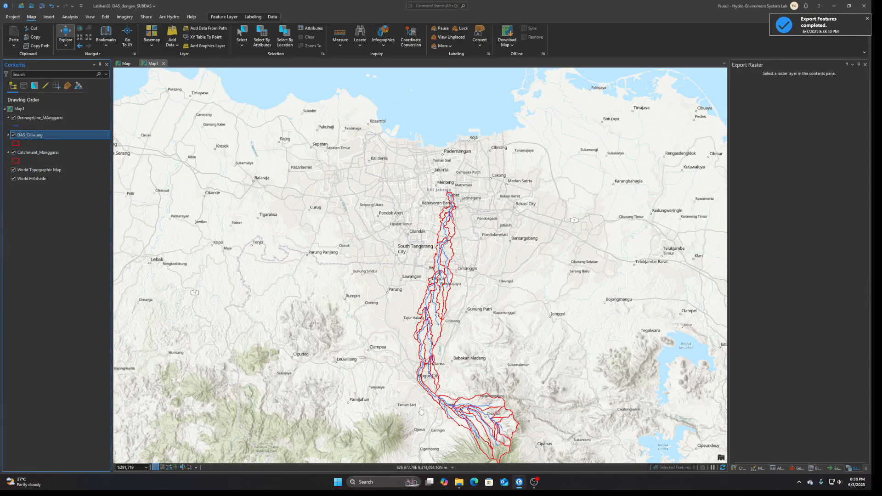
Check the exported DAS_Ciliwung files in the project's data\shapefile folder in File Explorer and return to ArcGIS Pro.
mouse_move(462, 489)
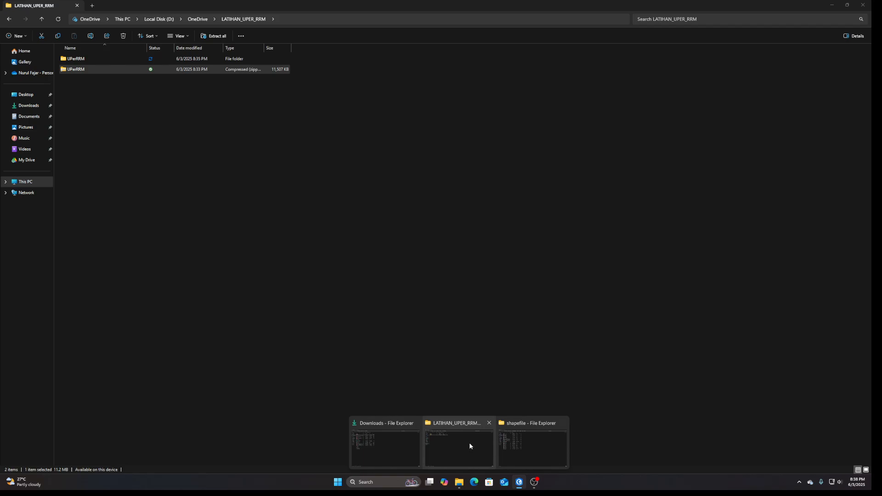
left_click(469, 442)
double_click(114, 62)
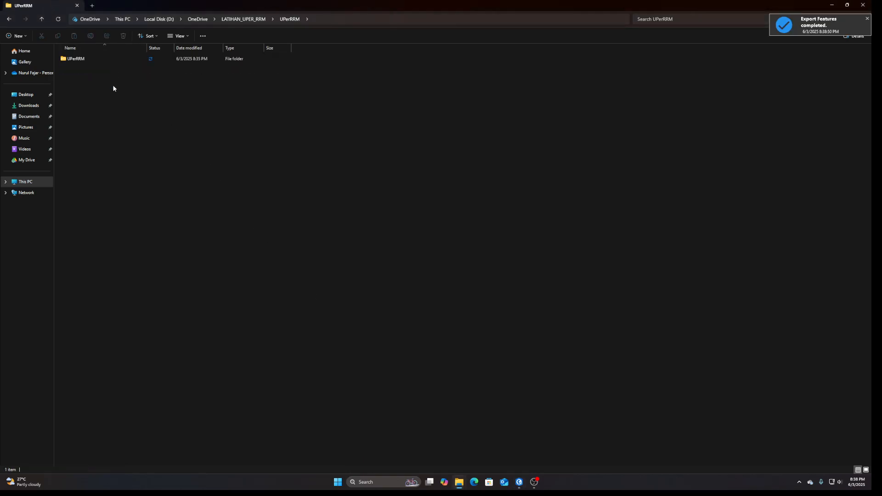
double_click(89, 64)
double_click(76, 59)
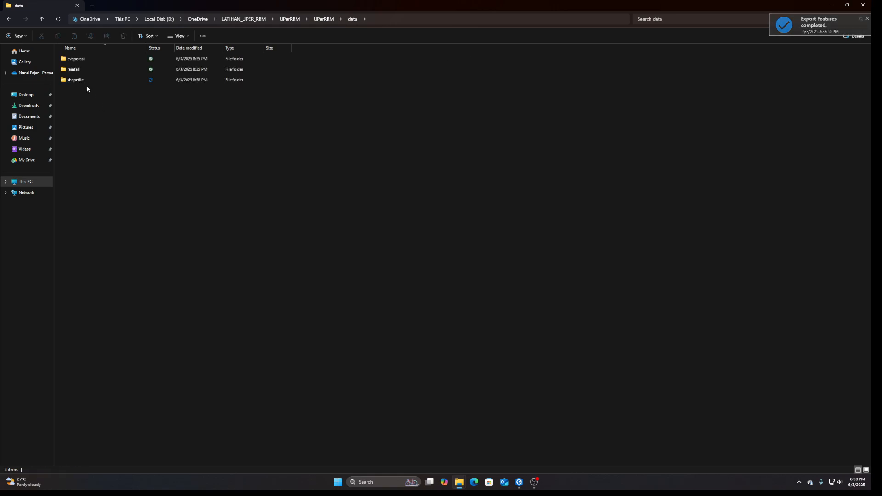
left_click(78, 81)
double_click(78, 81)
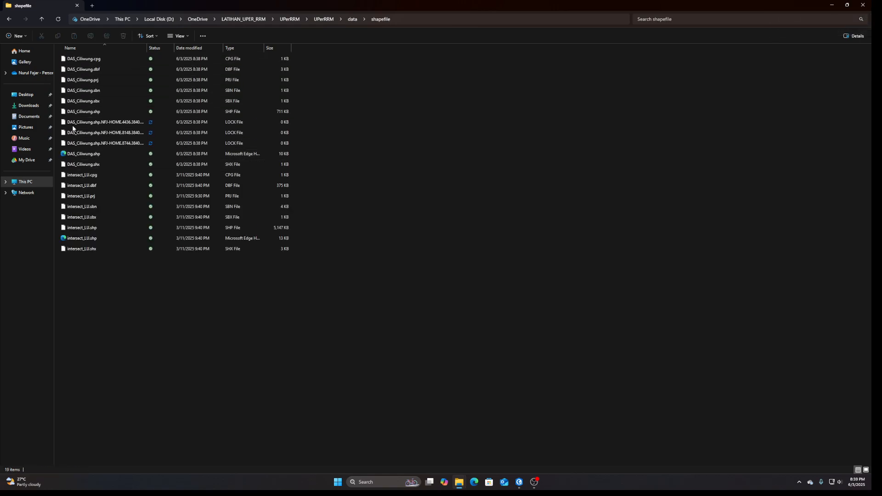
left_click(518, 486)
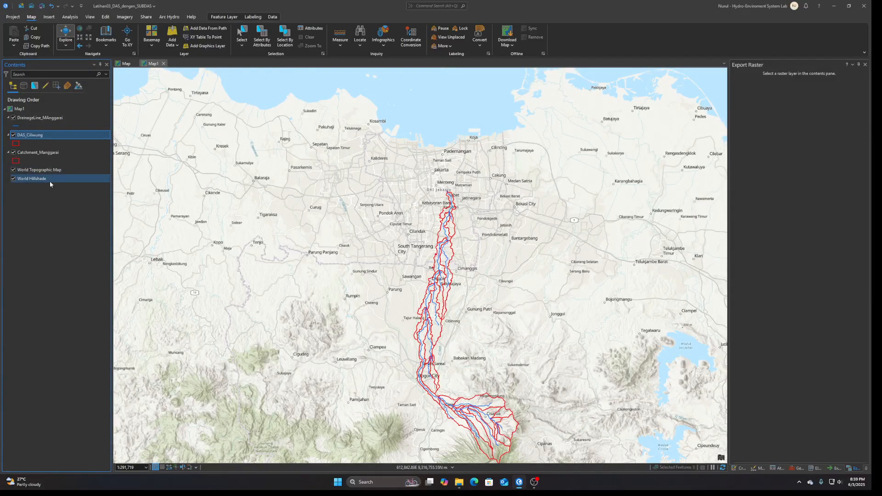
Start Export Features for the DrainageLine_MAnggarai layer and browse for the output feature class location.
right_click(38, 121)
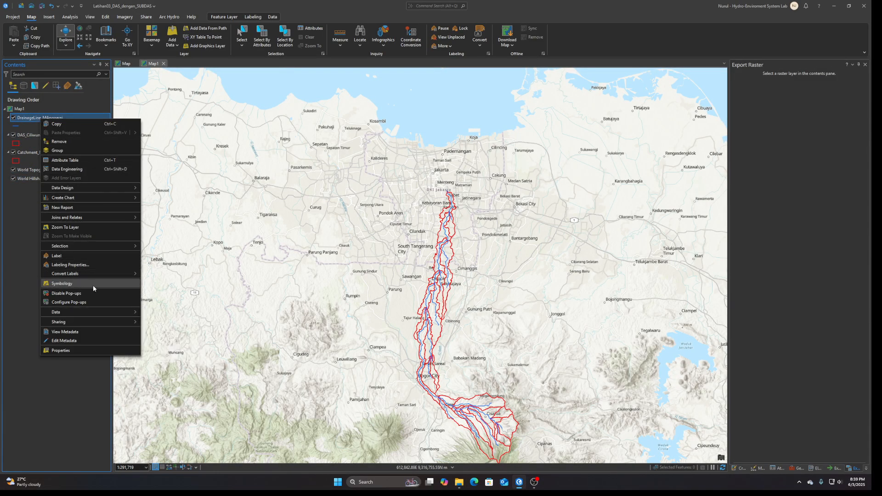
mouse_move(98, 312)
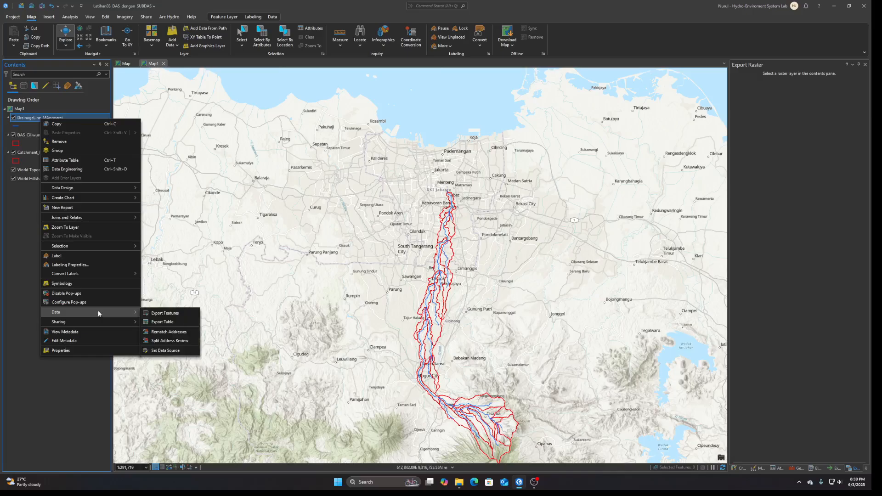
left_click(156, 313)
left_click(498, 184)
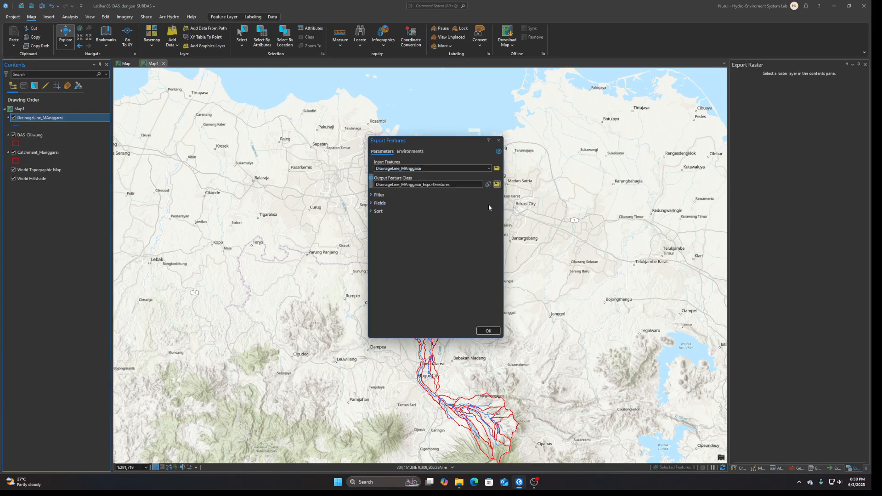
Browse the output location to D:\OneDrive\LATIHAN_UPER_RRM\UPerRRM\UPerRRM\data\shapefile.
scroll(366, 228, "down", 3)
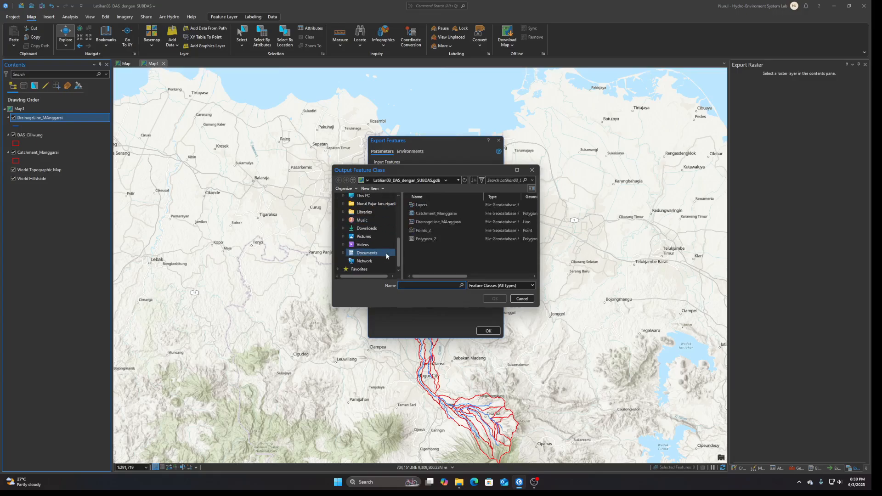
scroll(366, 227, "up", 3)
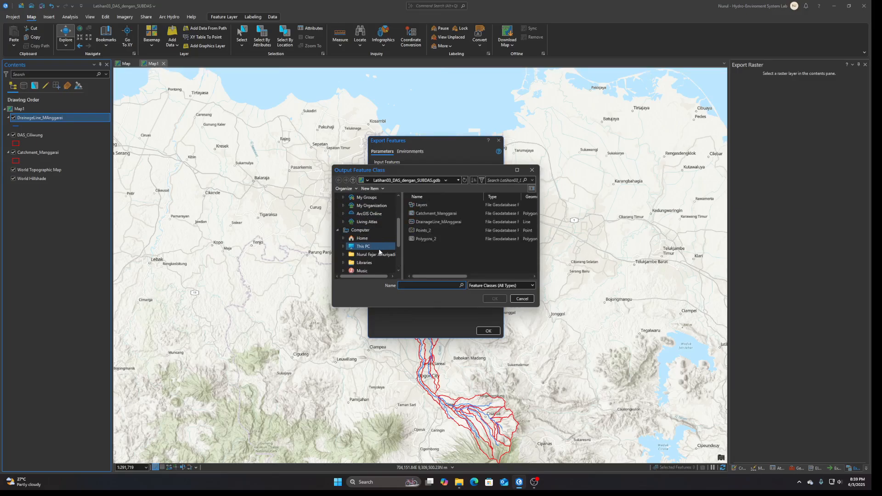
left_click(370, 246)
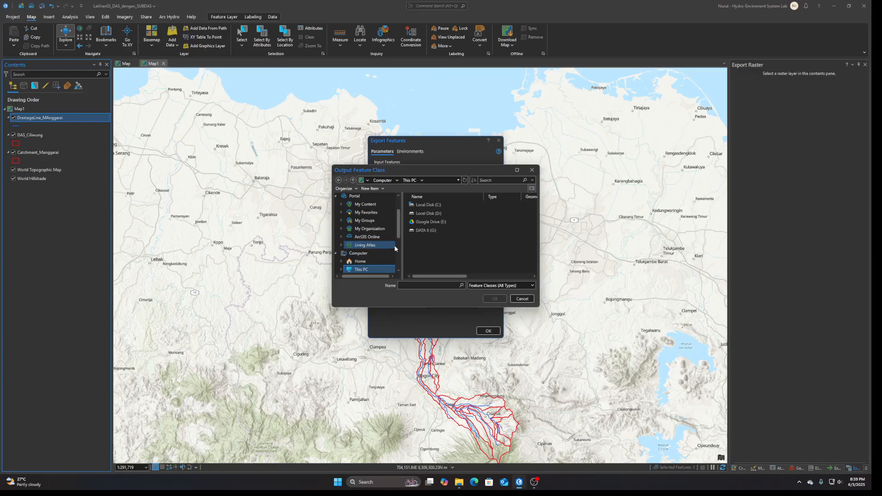
left_click(440, 214)
double_click(440, 216)
double_click(433, 213)
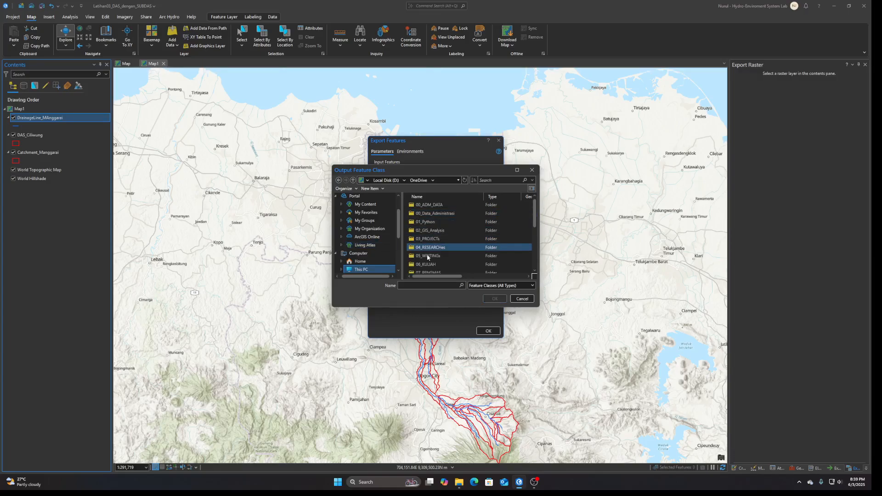
scroll(432, 257, "down", 3)
scroll(434, 263, "down", 1)
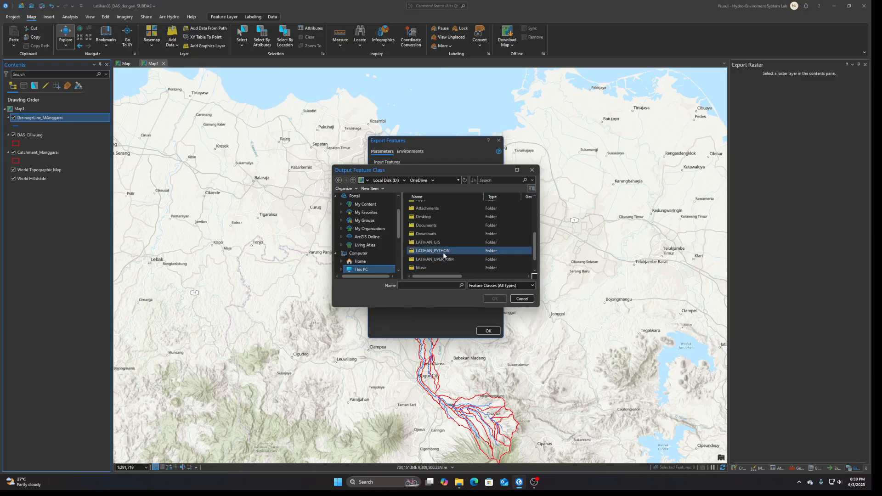
double_click(448, 259)
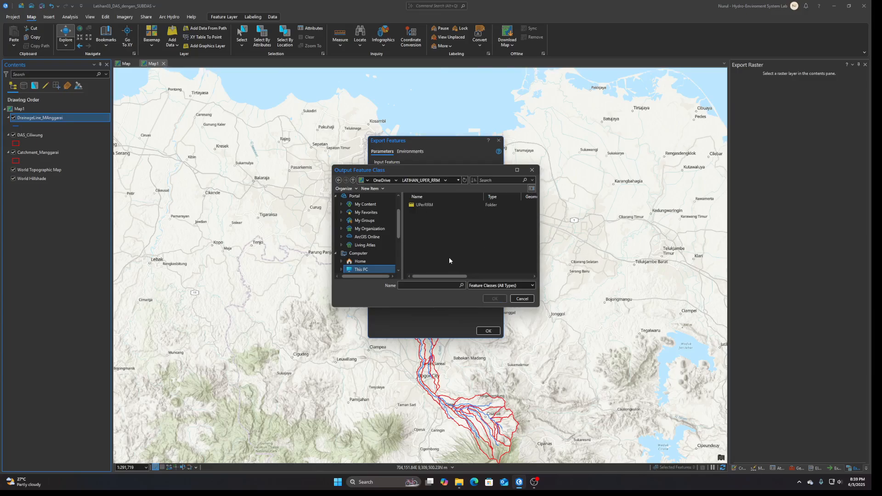
double_click(427, 207)
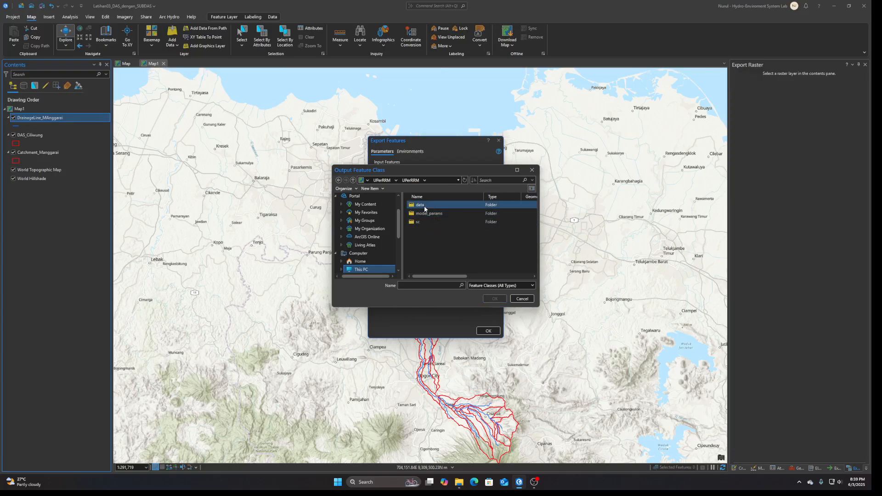
double_click(424, 207)
double_click(429, 228)
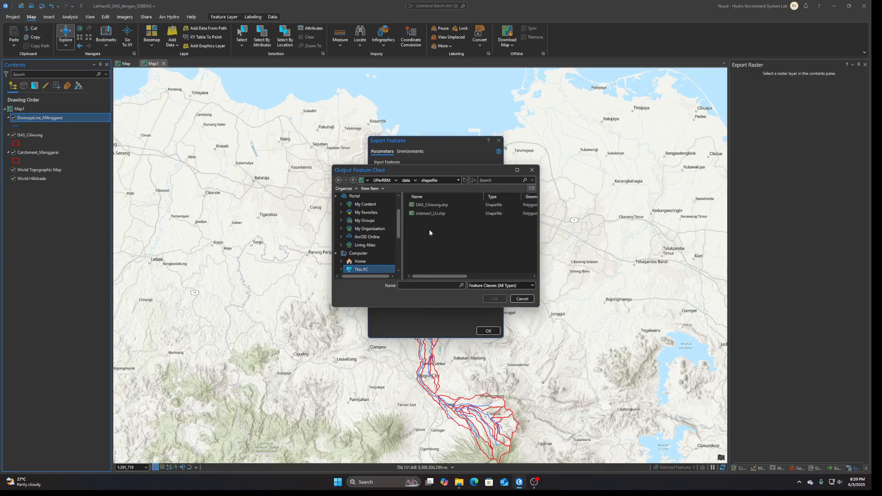
Name the output feature class Sungai_Ciliwung.shp and run the drainage line export.
left_click(431, 205)
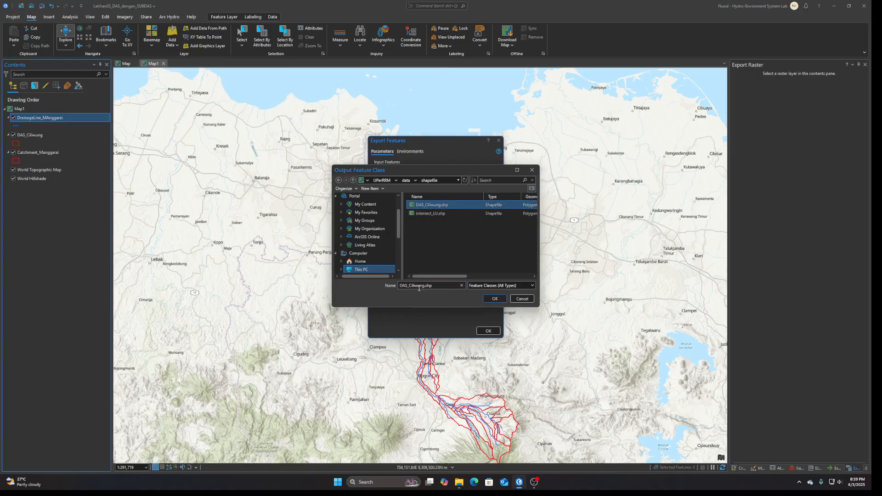
double_click(404, 285)
type("Sungai")
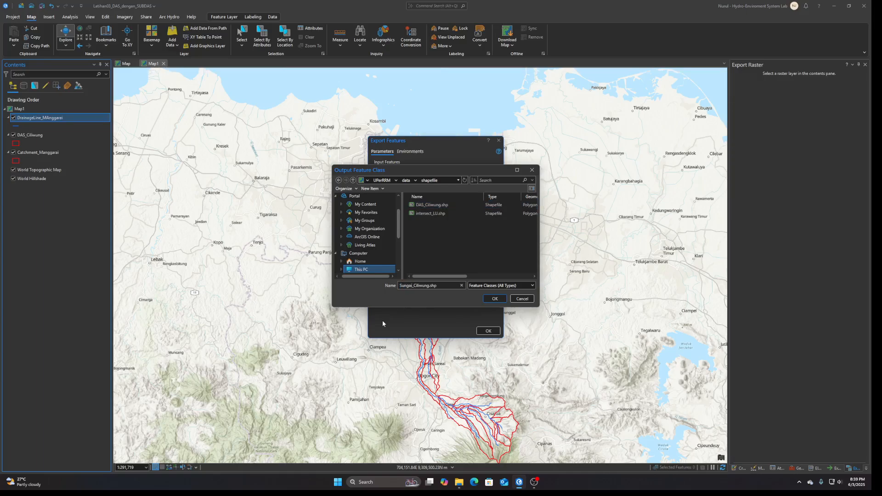
left_click(494, 299)
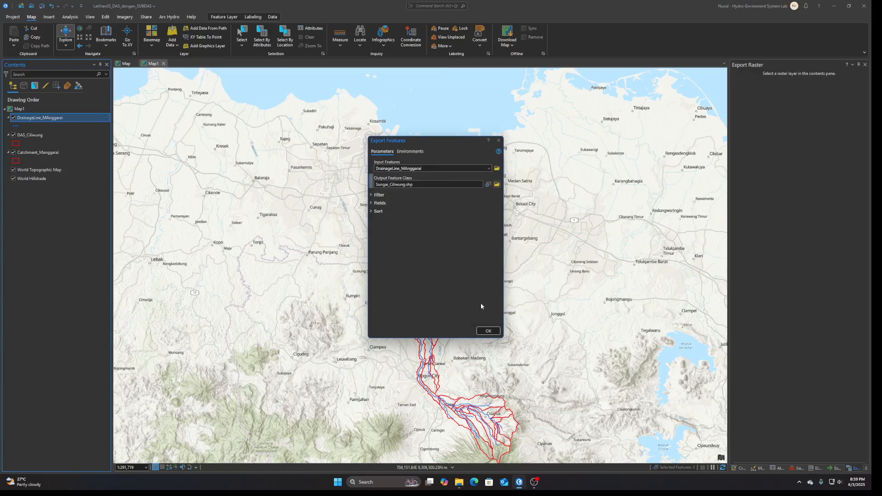
left_click(487, 331)
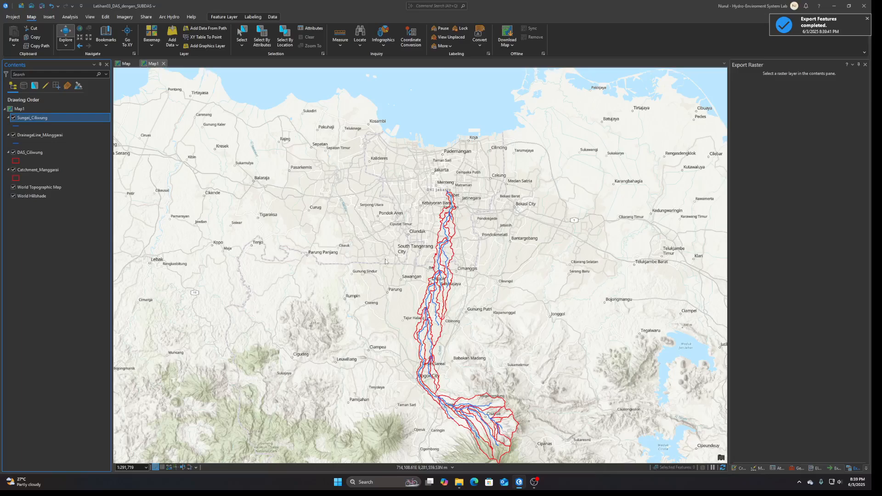
Start Export Features again for the DrainageLine_MAnggarai layer and browse the output location to D:\OneDrive\LATIHAN_UPER_RRM.
left_click(43, 136)
right_click(42, 136)
mouse_move(101, 328)
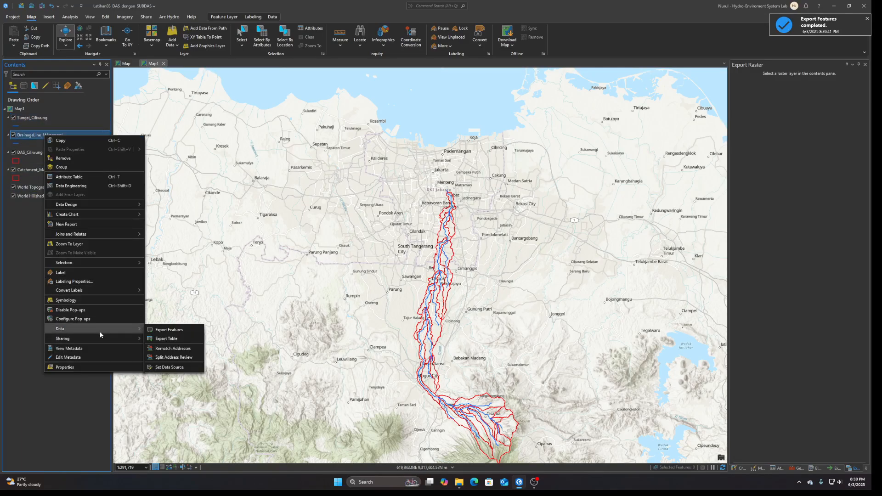
left_click(169, 330)
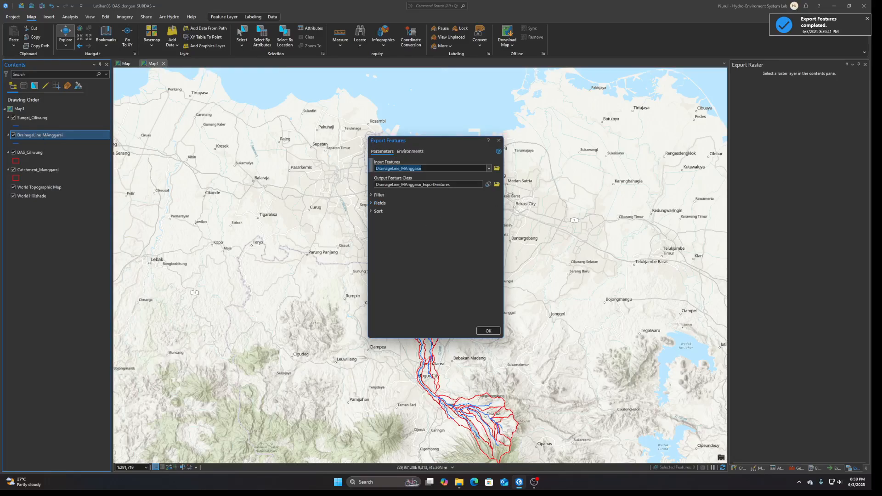
left_click(497, 184)
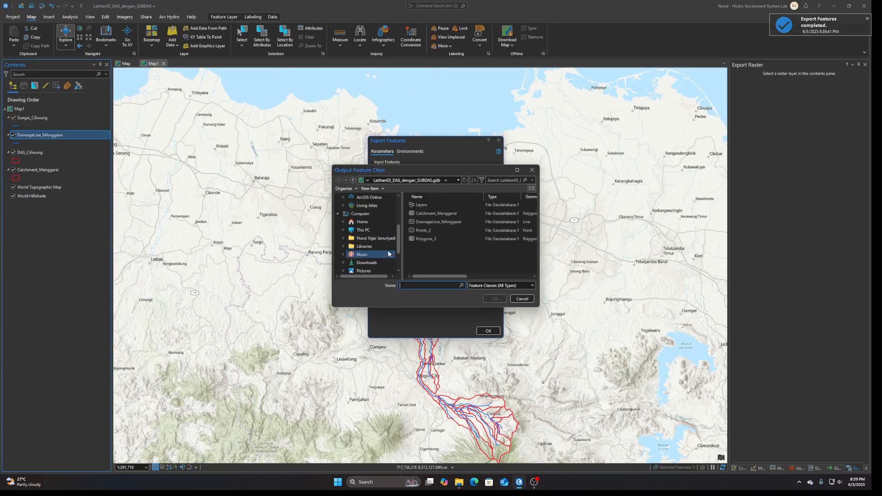
left_click(363, 229)
double_click(427, 213)
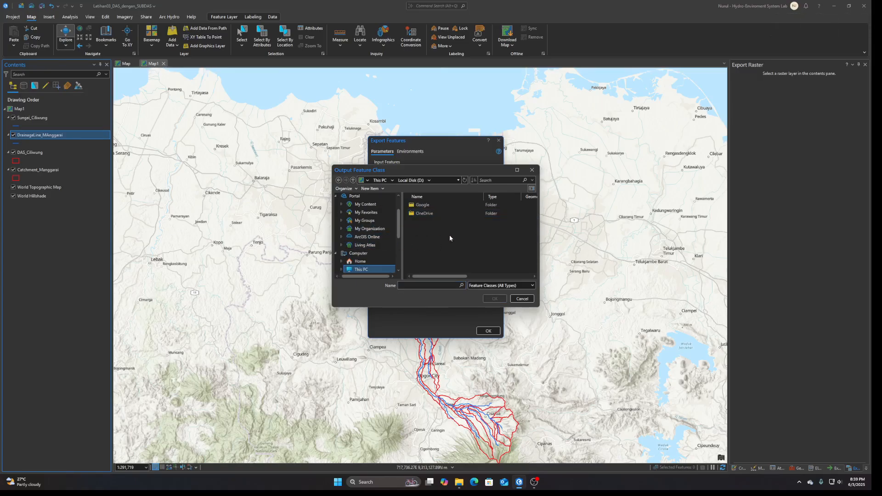
double_click(431, 214)
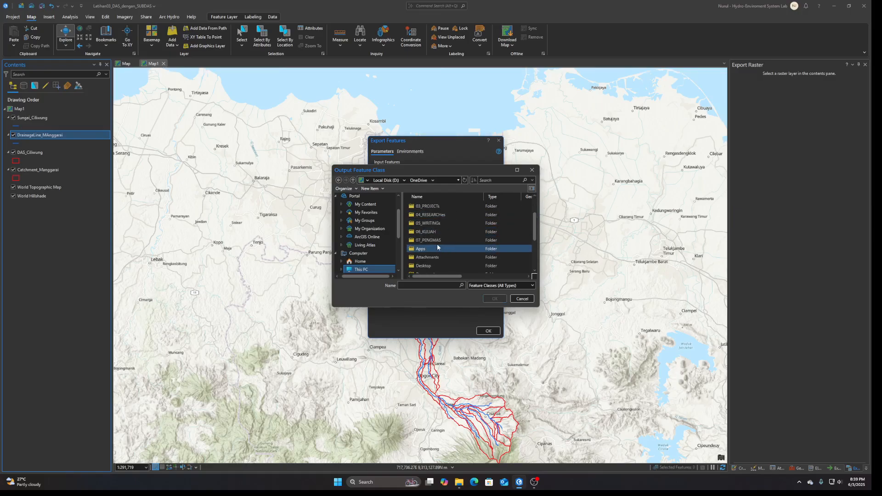
scroll(435, 239, "down", 2)
double_click(439, 244)
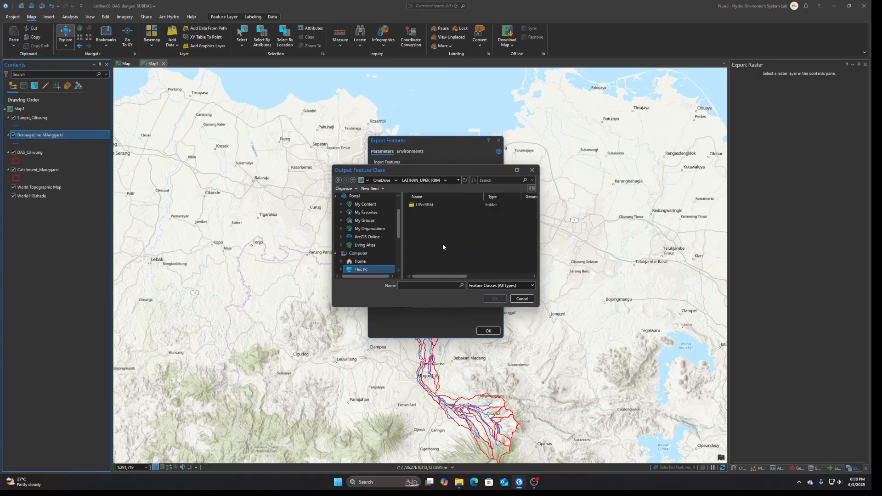
Choose the existing Sungai_Ciliwung.shp in UPerRRM\UPerRRM\data\shapefile as the output feature class.
left_click(420, 208)
double_click(420, 208)
double_click(427, 206)
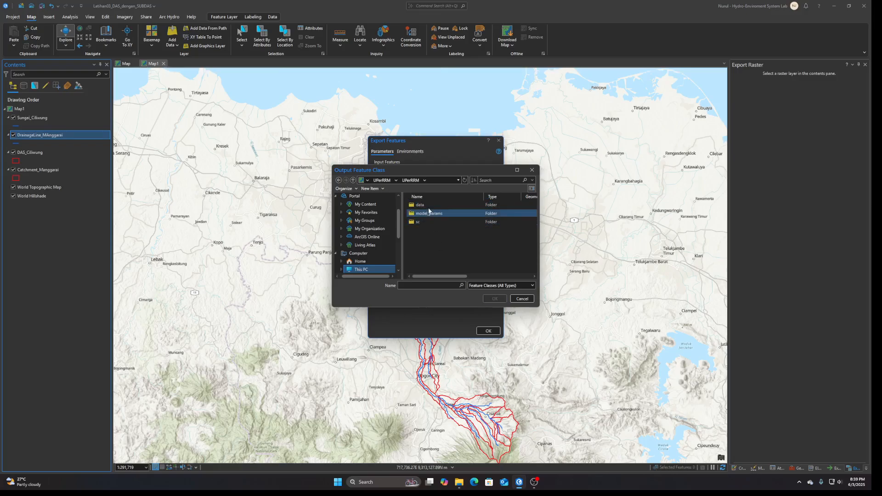
double_click(428, 206)
double_click(423, 222)
left_click(430, 222)
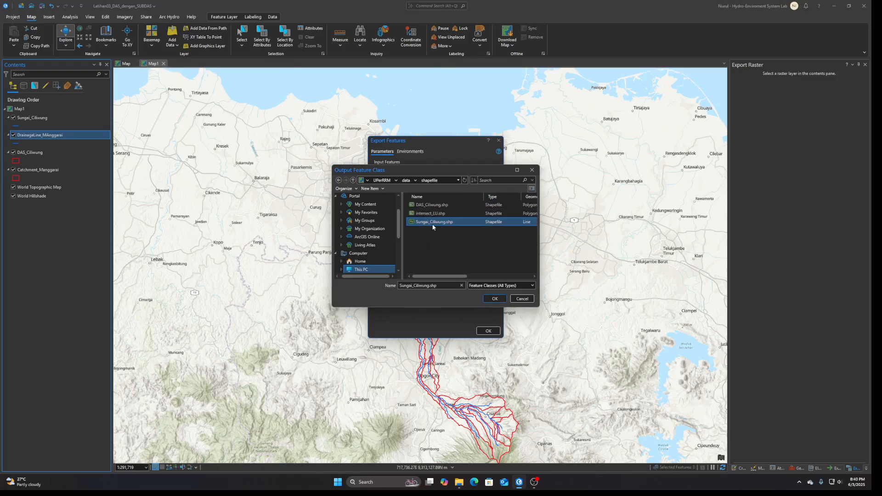
left_click(494, 299)
left_click(456, 251)
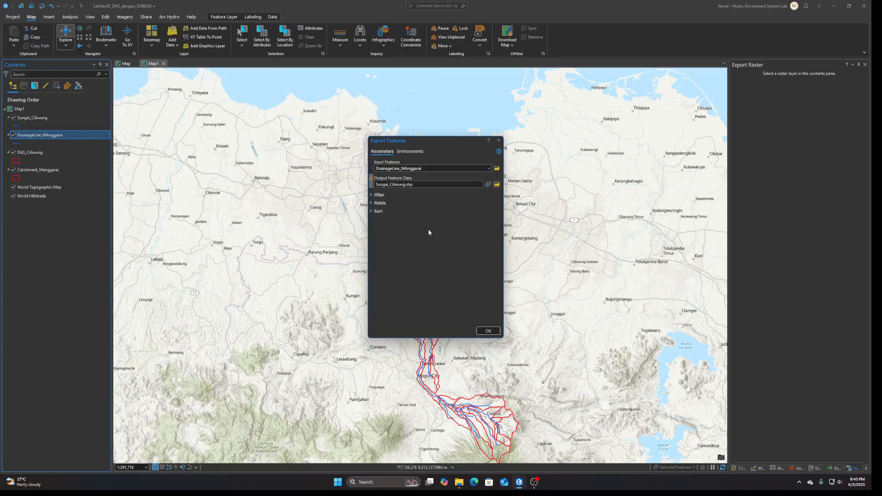
Set the output coordinate system to the layers' geographic WGS 1984 and run the drainage line export.
left_click(410, 151)
left_click(488, 178)
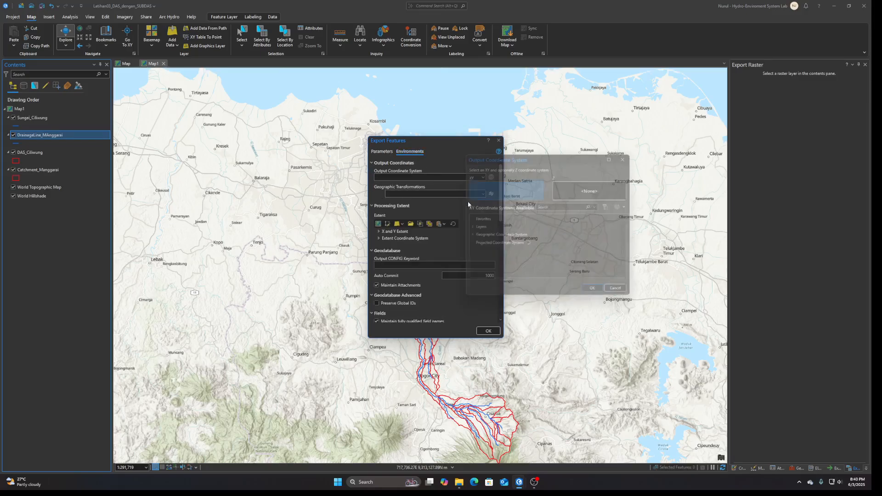
left_click(468, 227)
left_click(495, 245)
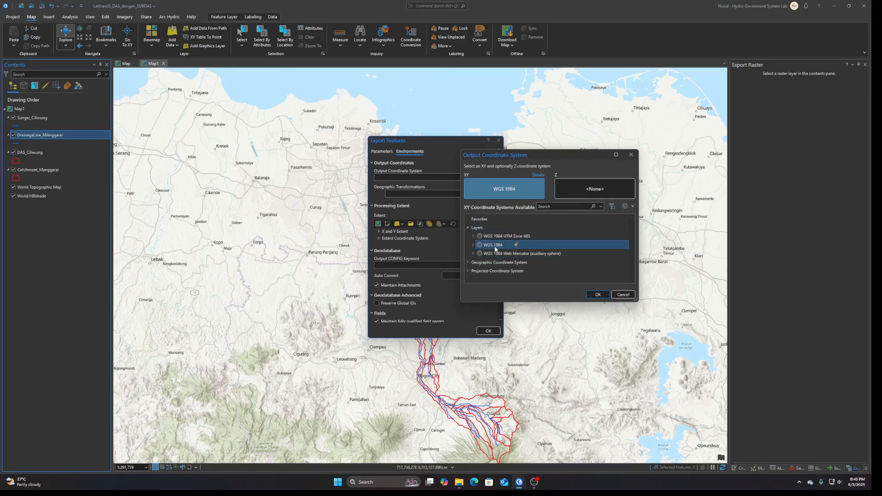
left_click(598, 296)
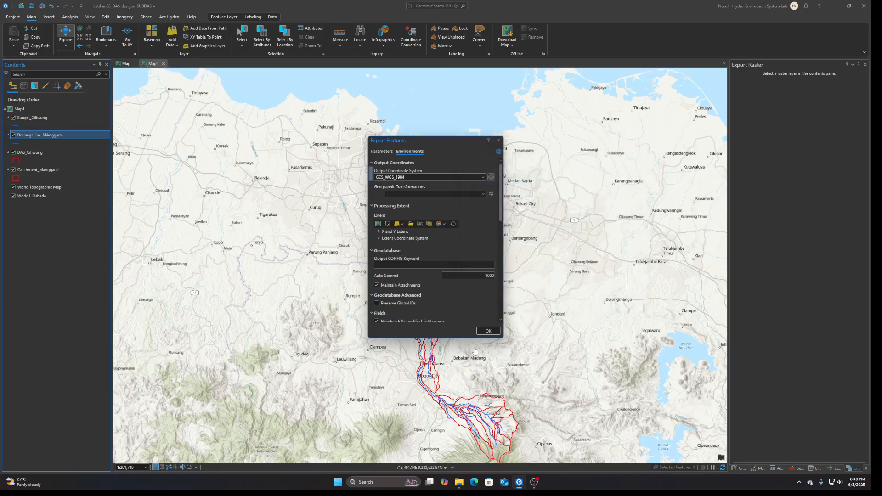
left_click(488, 331)
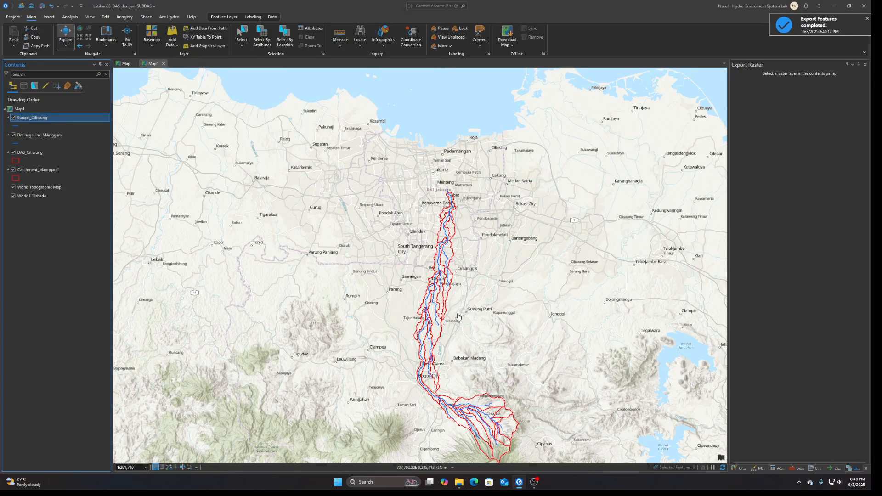